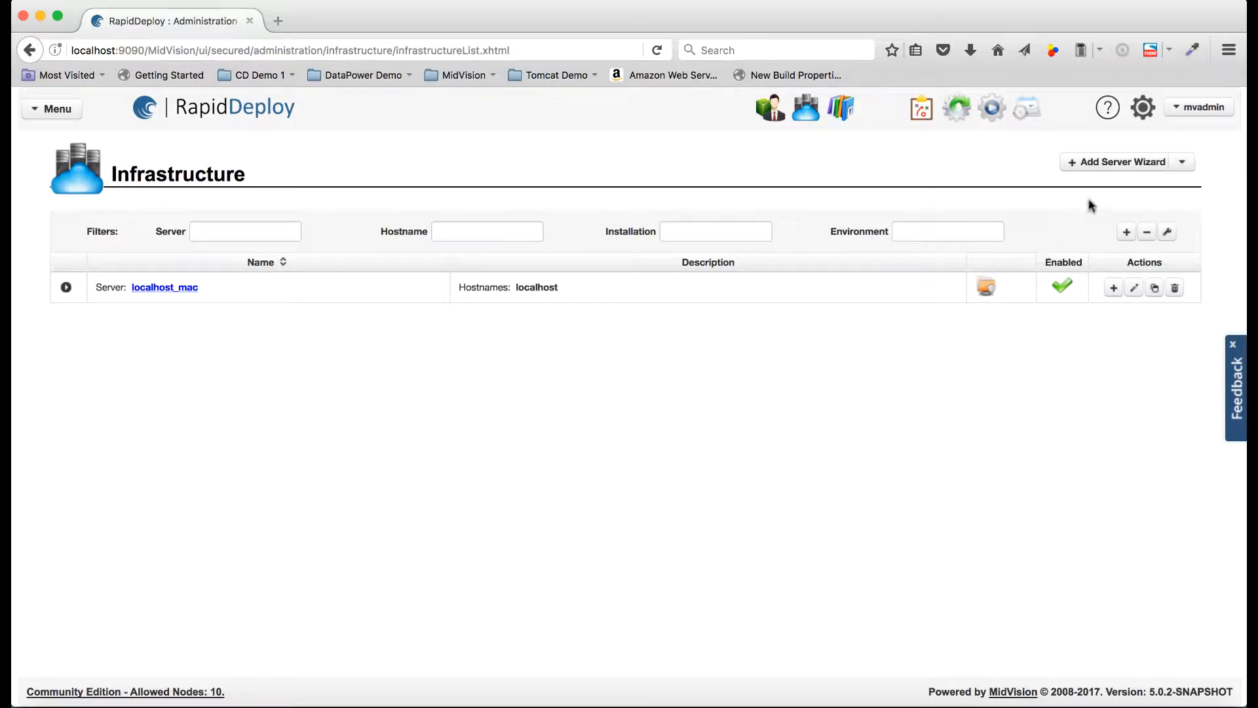
- Start a new server with the display name Hello-World-Dev
click(1182, 162)
click(1121, 189)
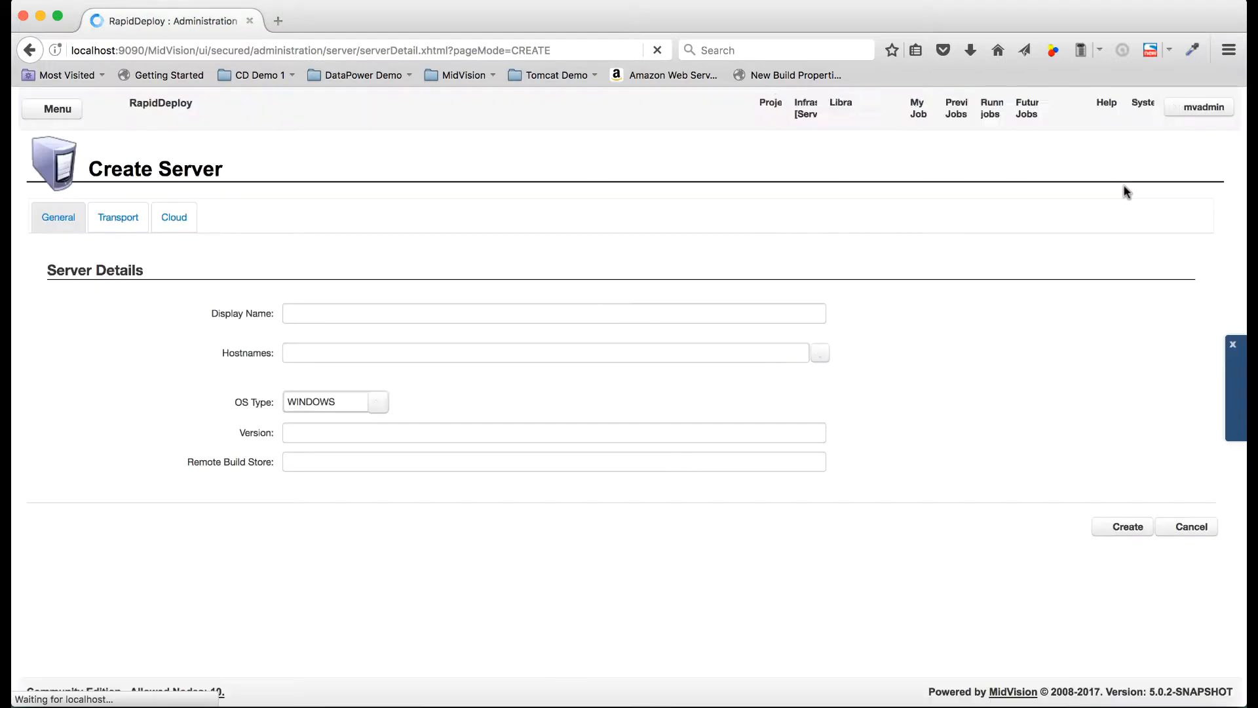
click(320, 315)
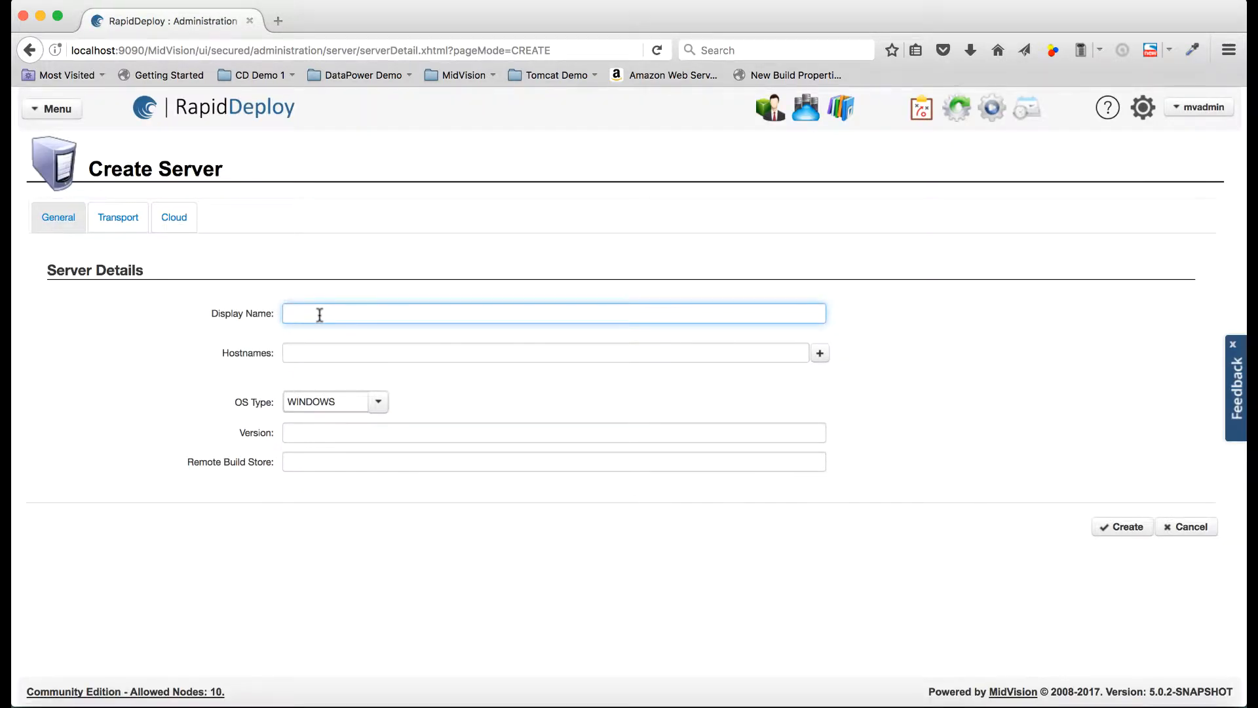
text(H)
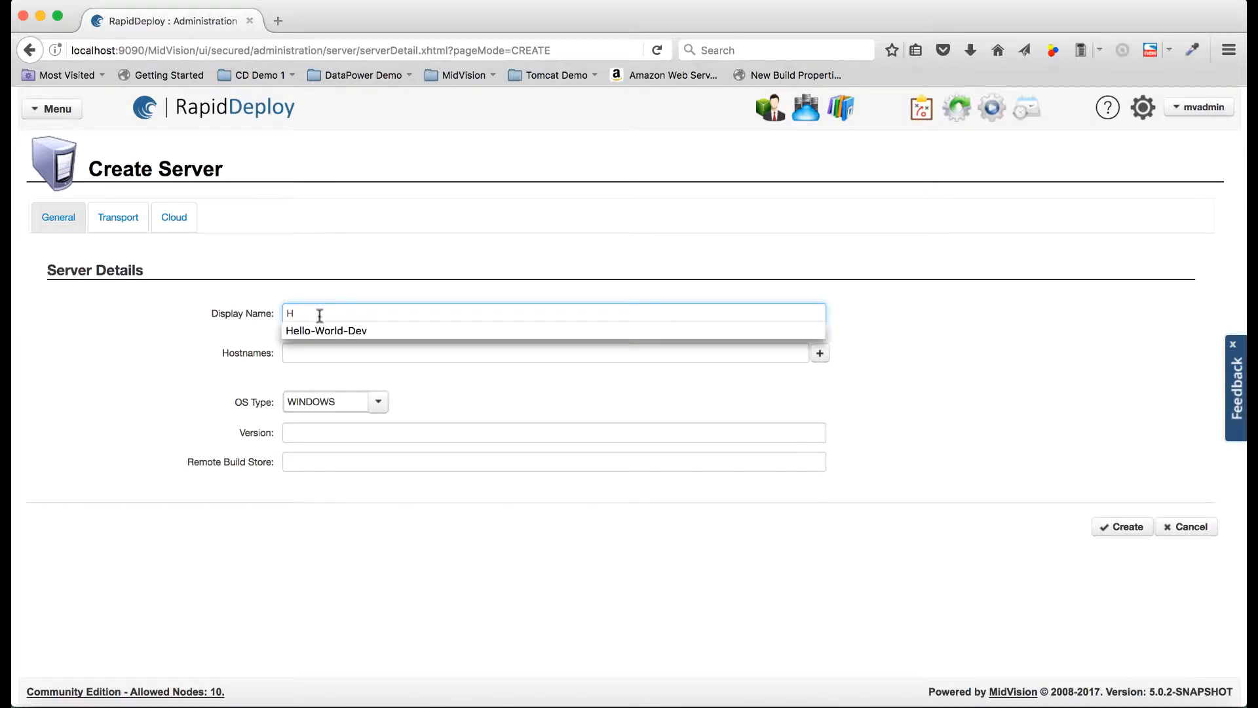
click(345, 330)
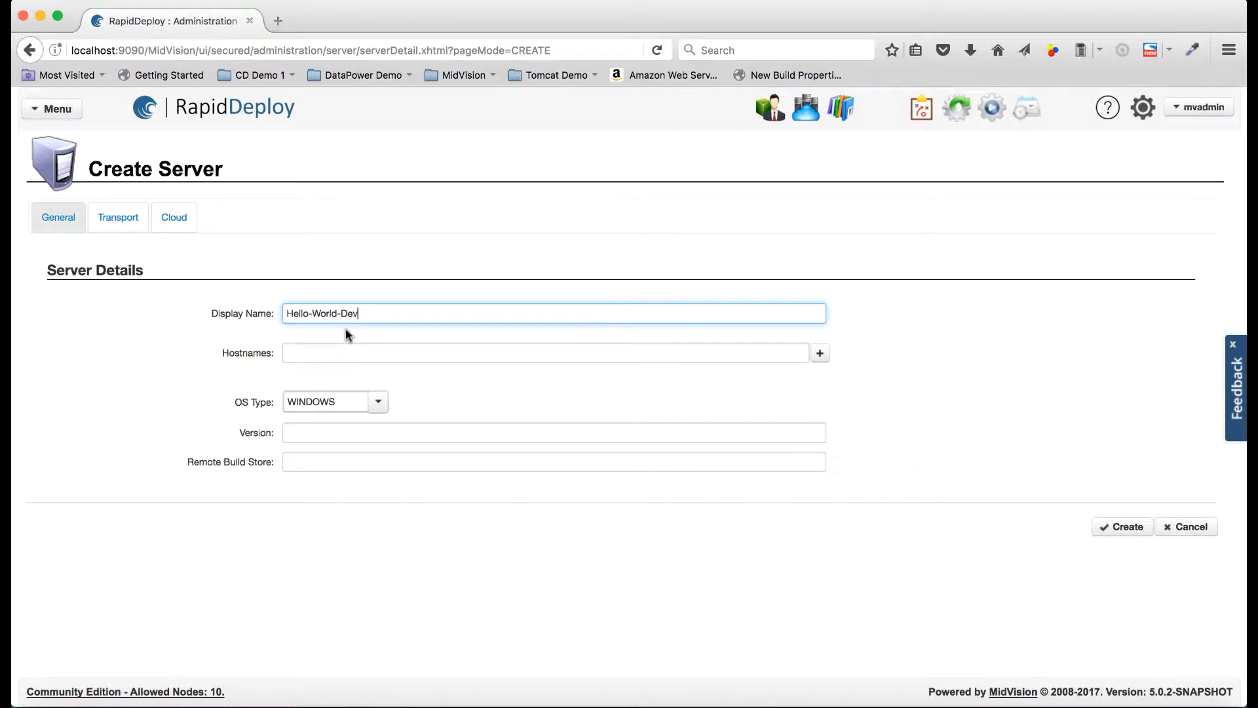
- Add the EC2 eu-central-1 hostname to the host list and set the remote build store to /tmp
click(320, 354)
text(e)
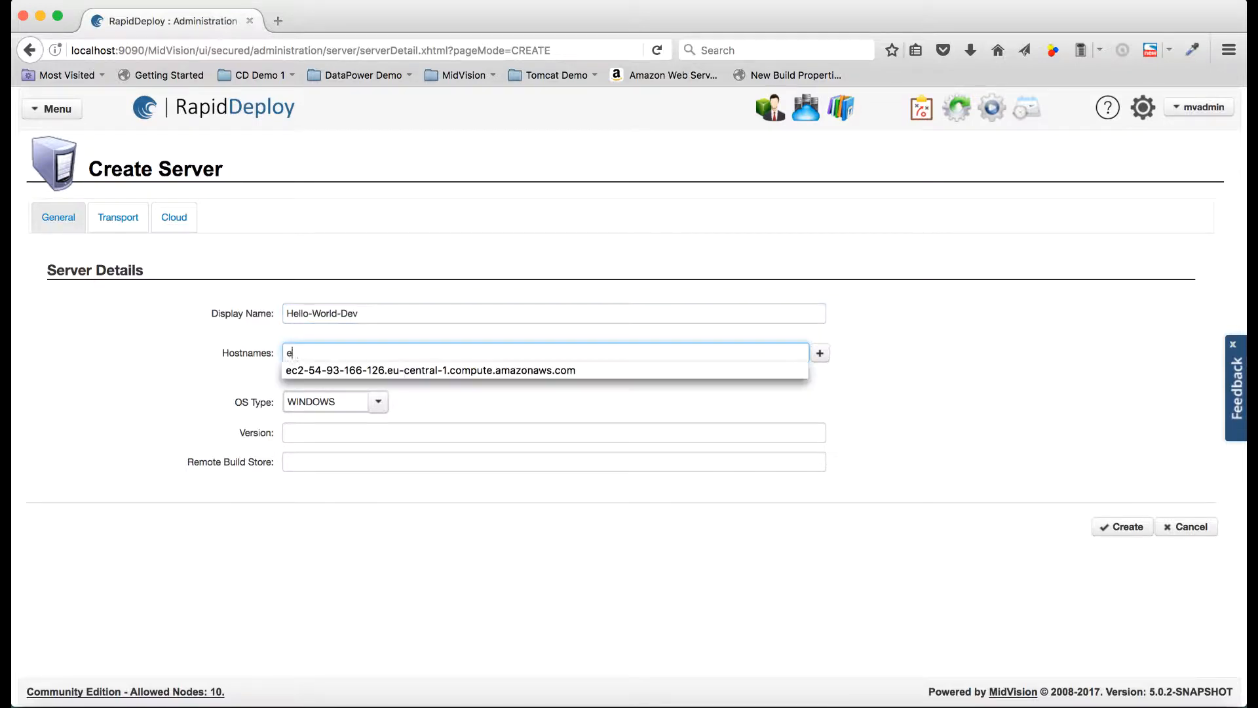
text(c)
click(379, 369)
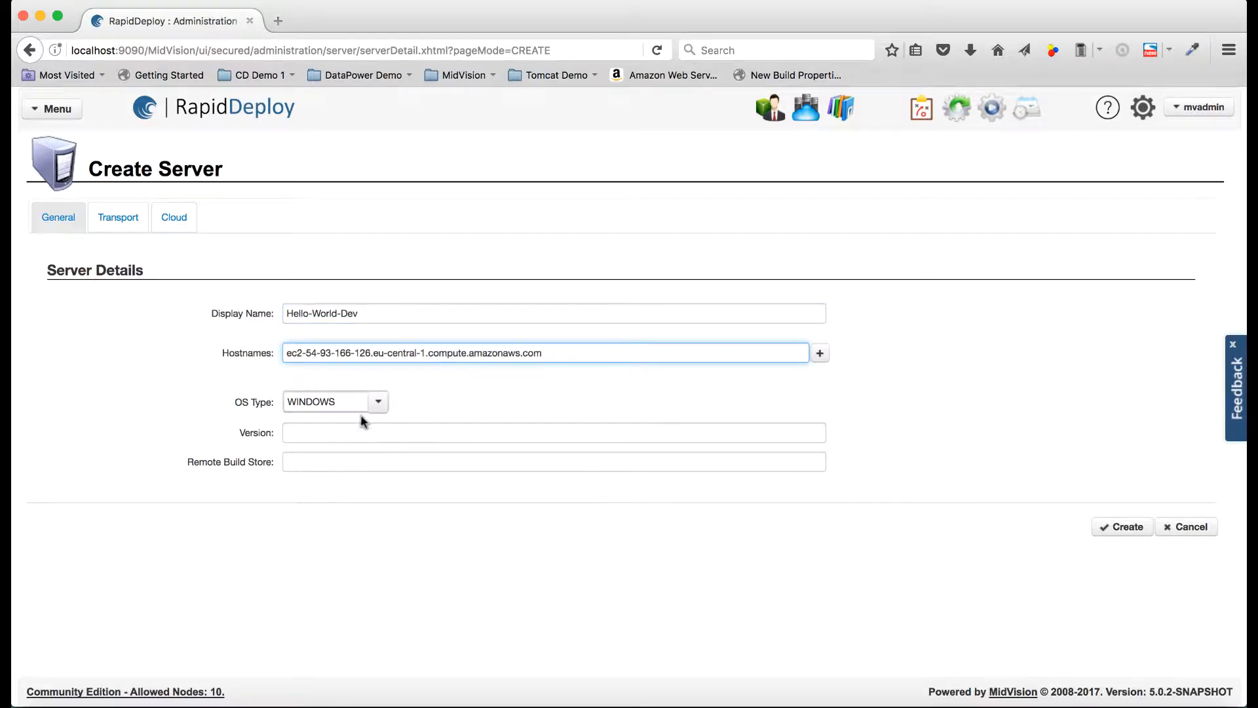
click(305, 460)
click(820, 354)
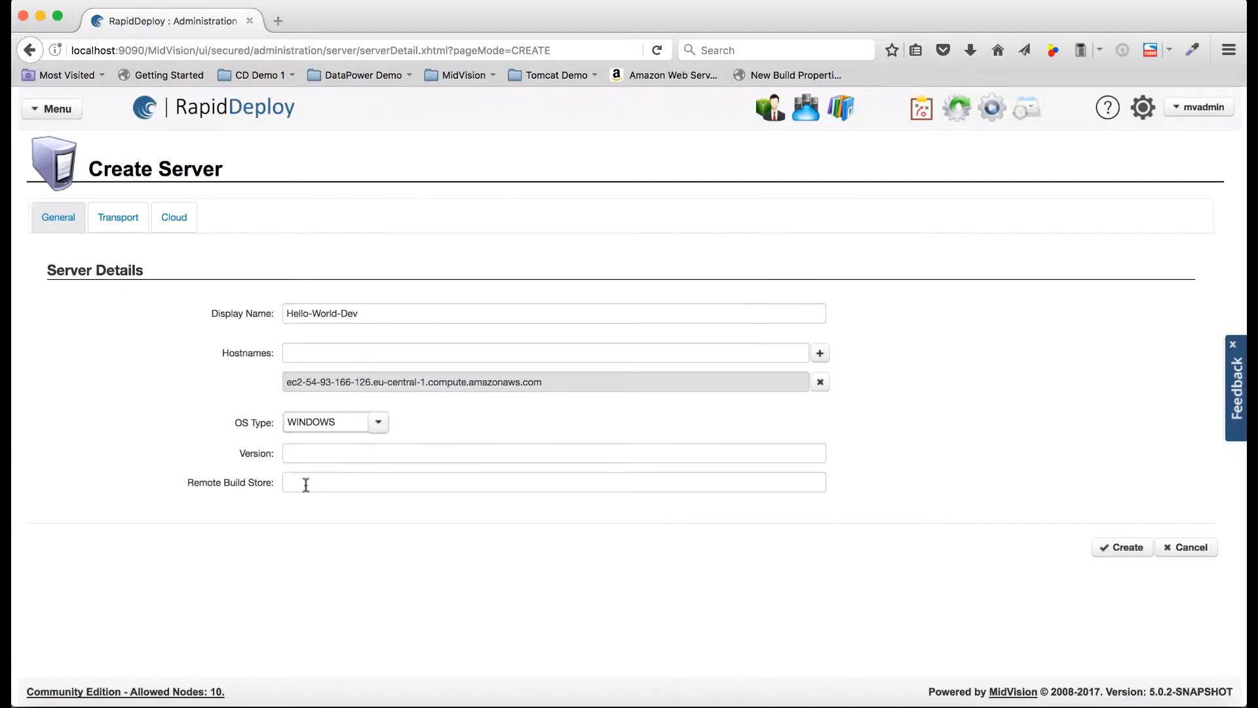
click(306, 484)
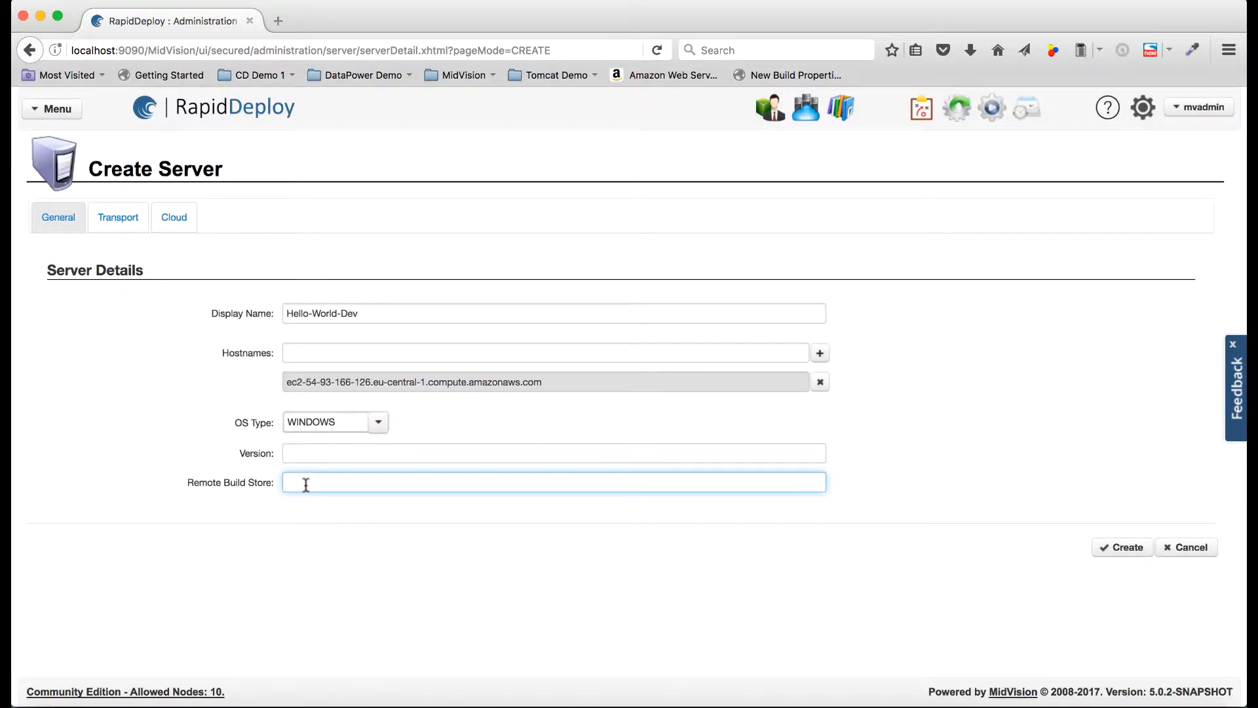
text(/tmp)
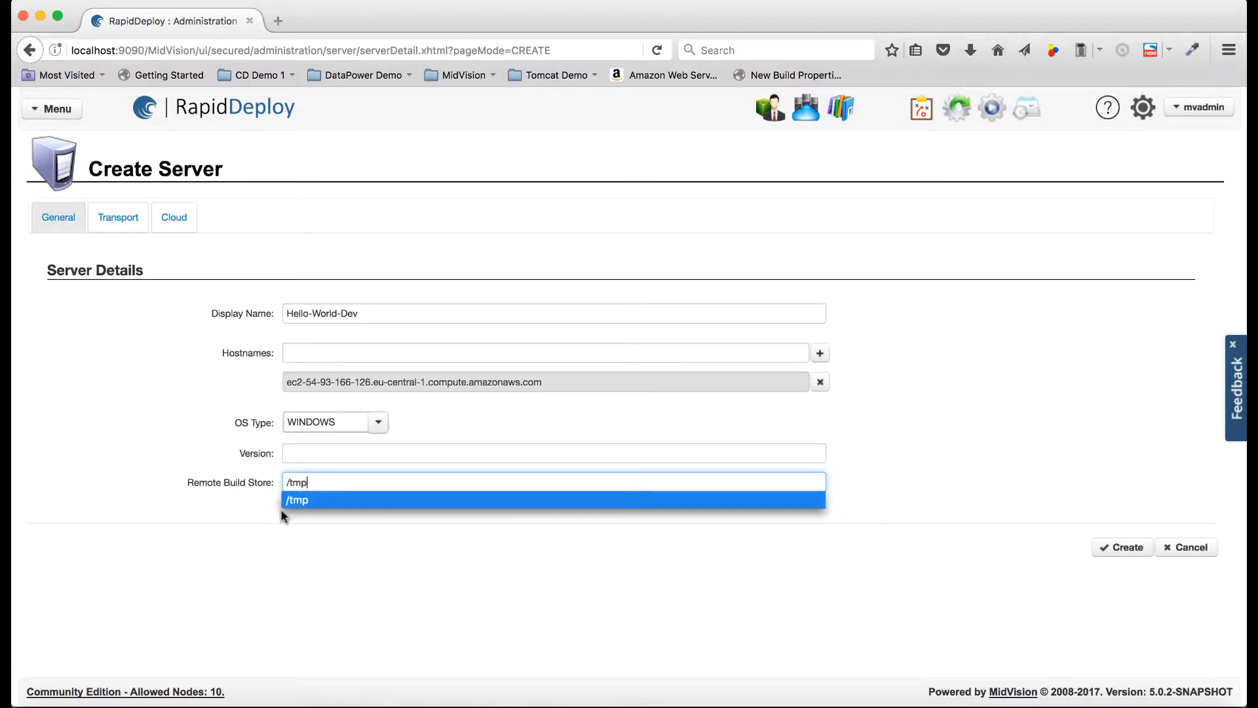
click(296, 501)
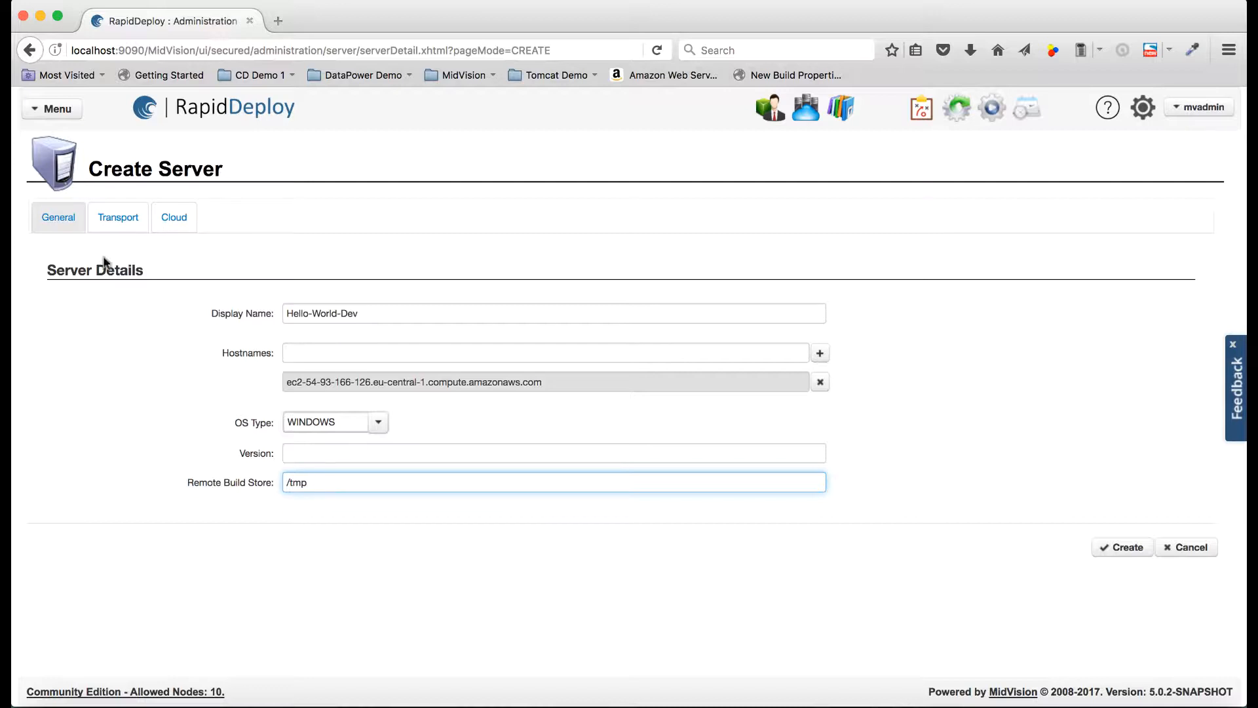
- Switch the transport to Ssh - Jsch Transport with username ec2-user and the suggested .pem key file
click(120, 219)
click(1061, 296)
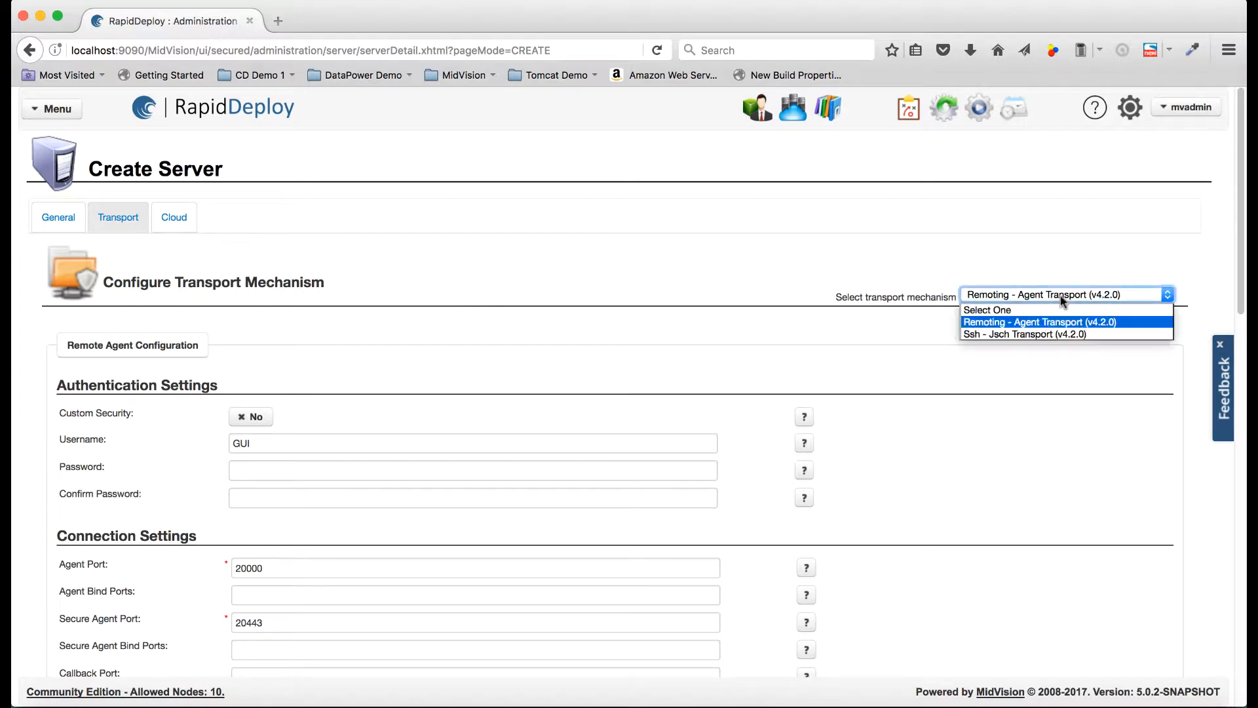
click(1029, 333)
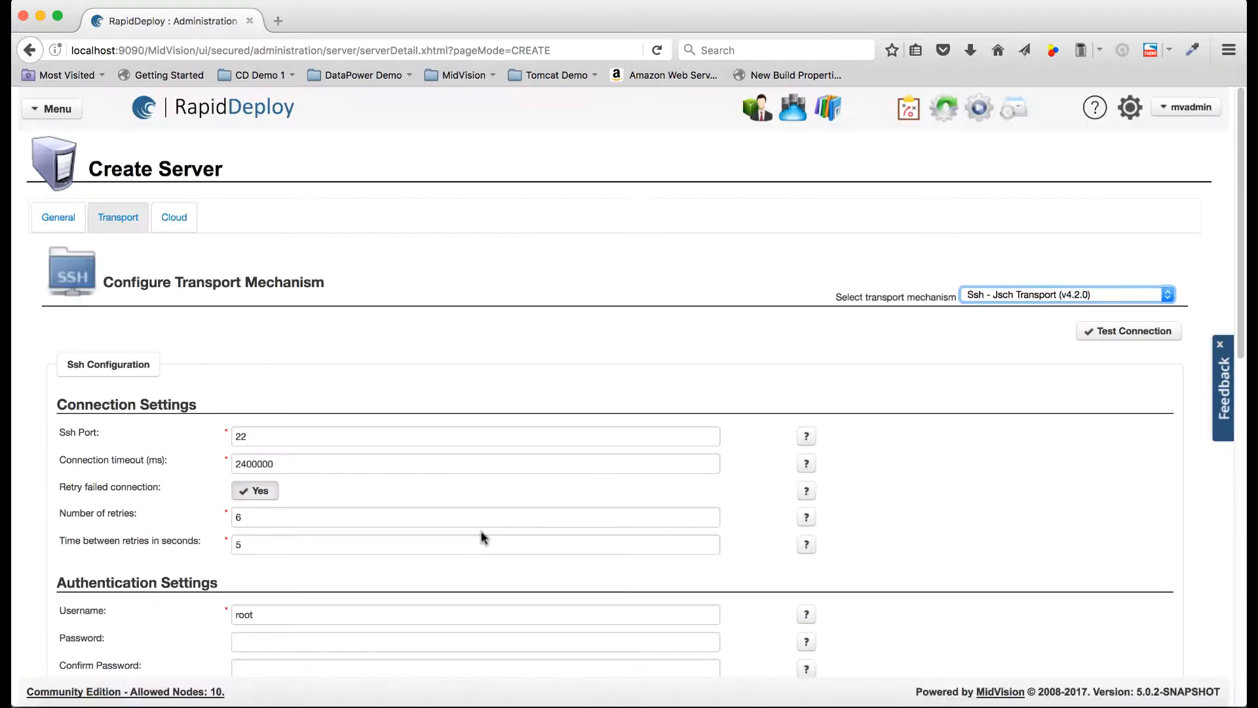
scroll(483, 537, down, 5)
click(246, 381)
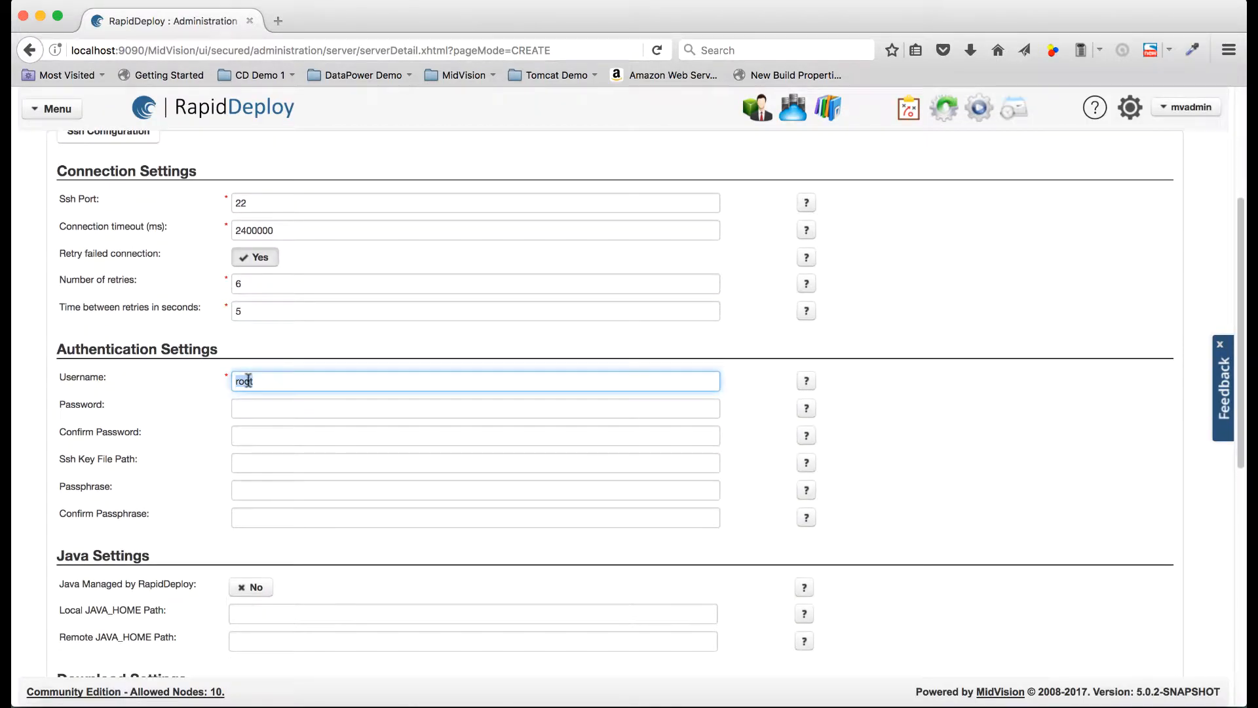
text(ec)
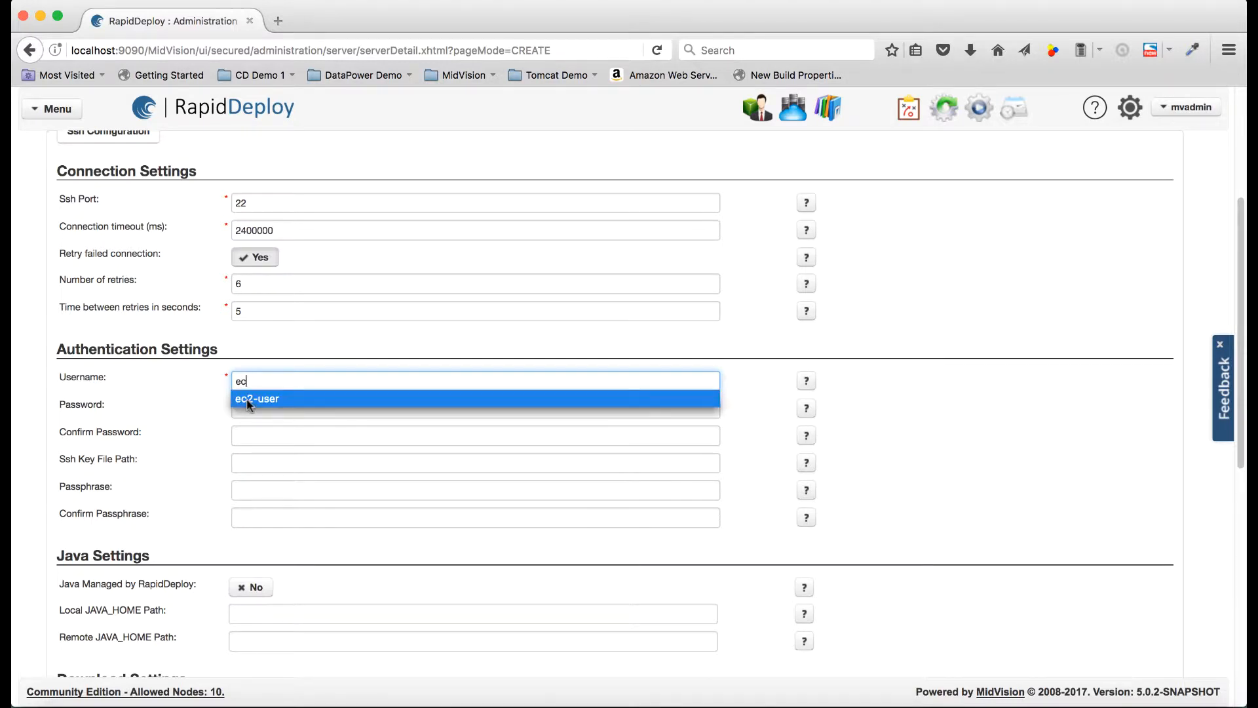
click(250, 400)
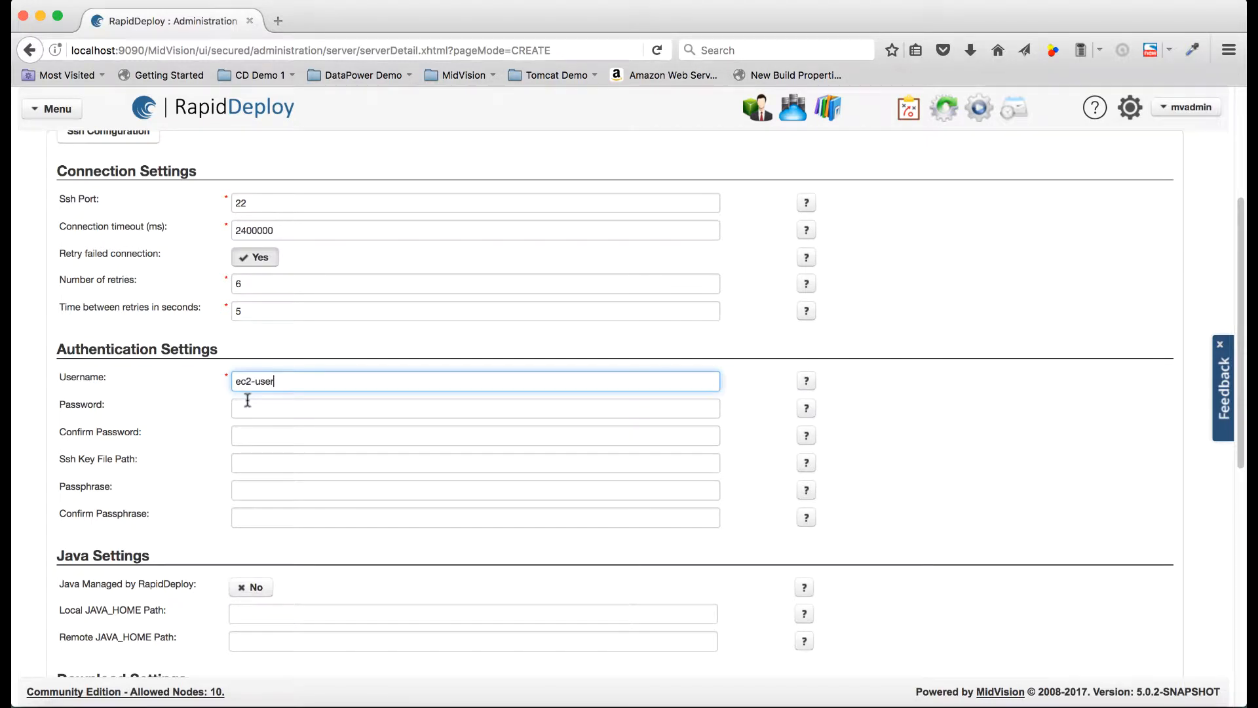
click(262, 463)
click(262, 463)
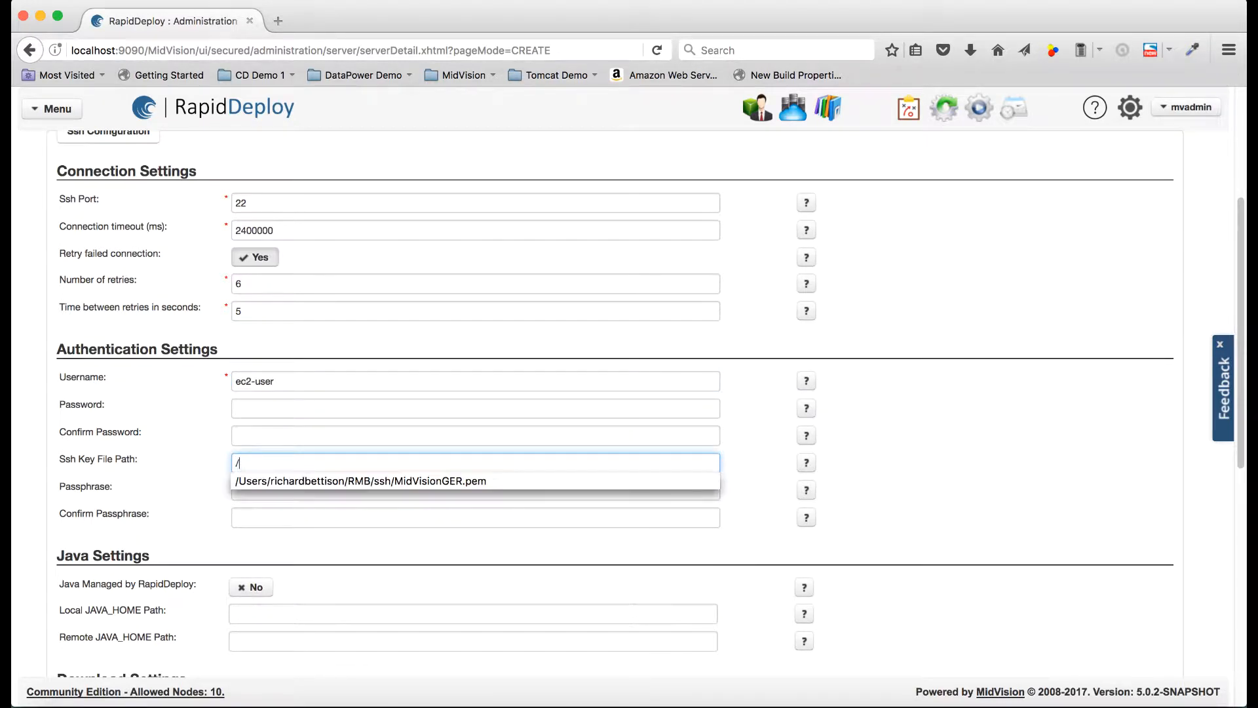
click(306, 482)
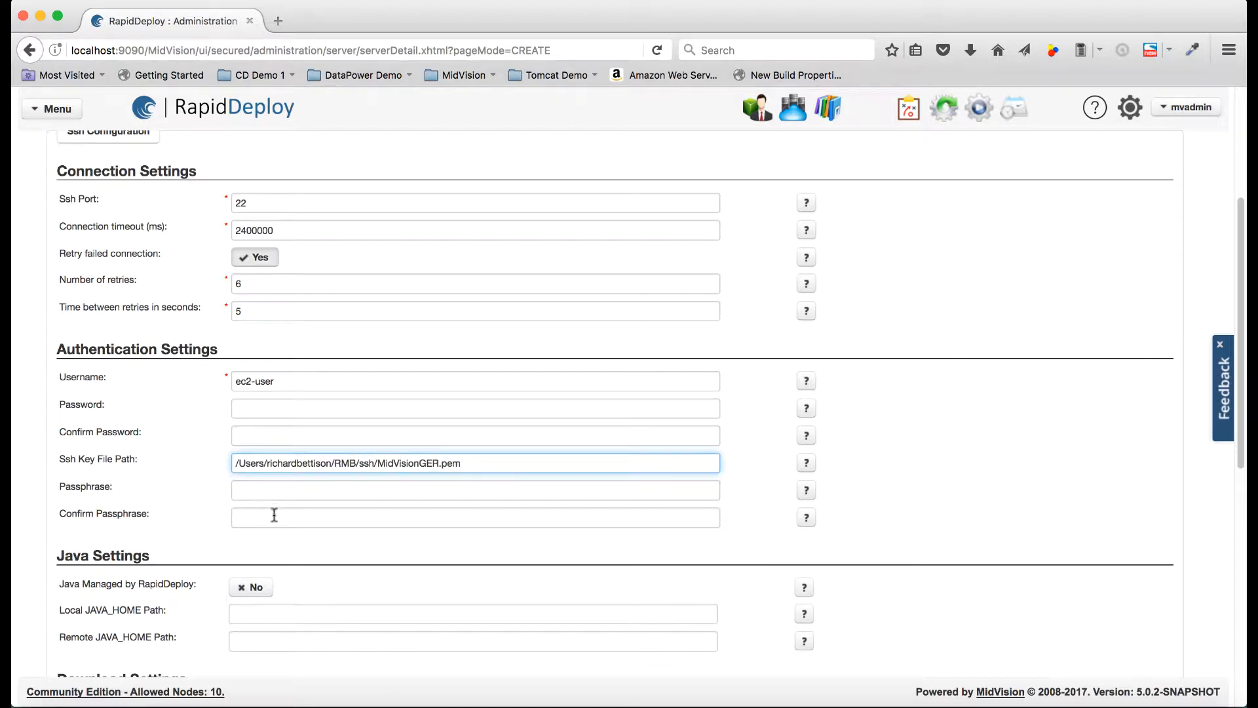
- Set the alternative execution type to SUDO with su -c " as starting and " as ending parameters
scroll(277, 530, down, 3)
scroll(276, 528, down, 3)
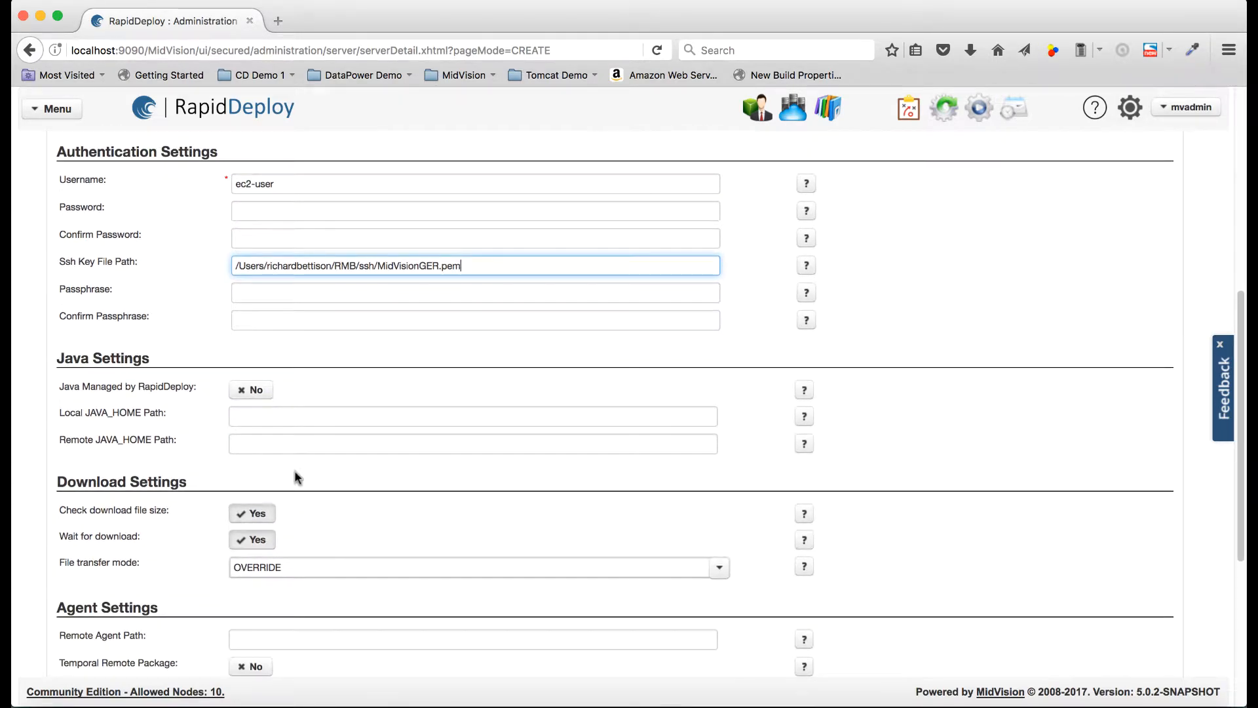
scroll(295, 477, down, 2)
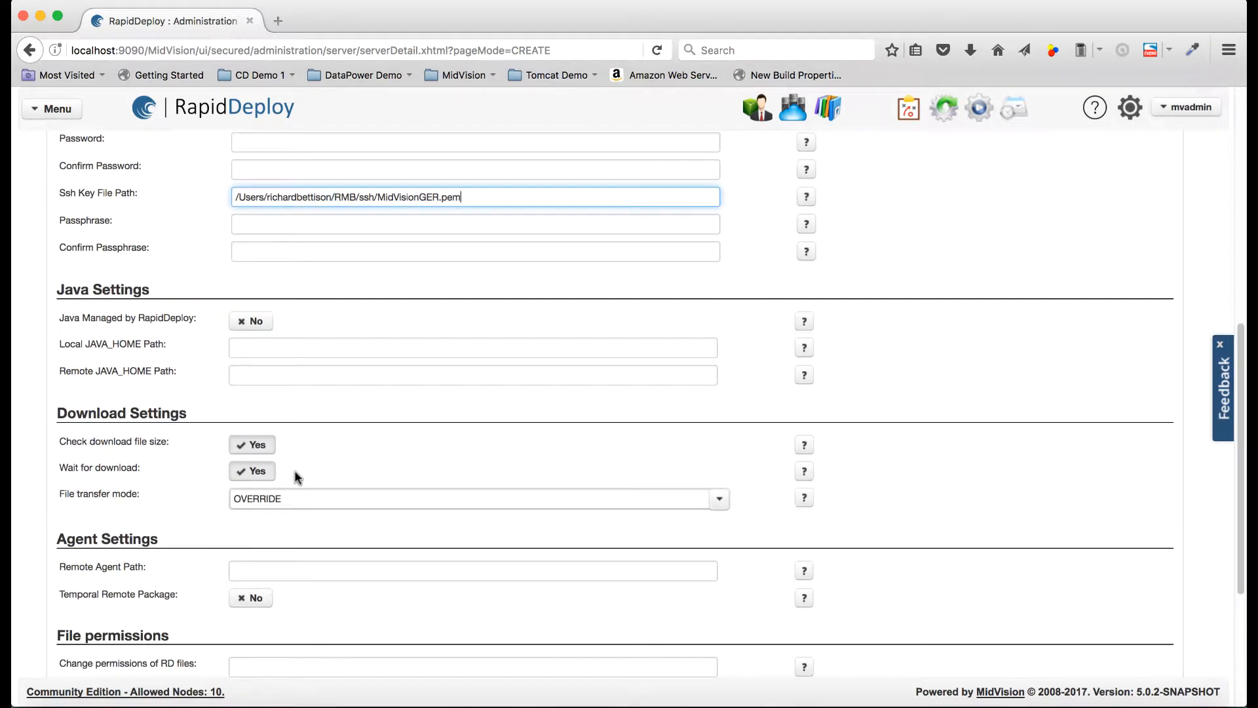
scroll(296, 476, down, 3)
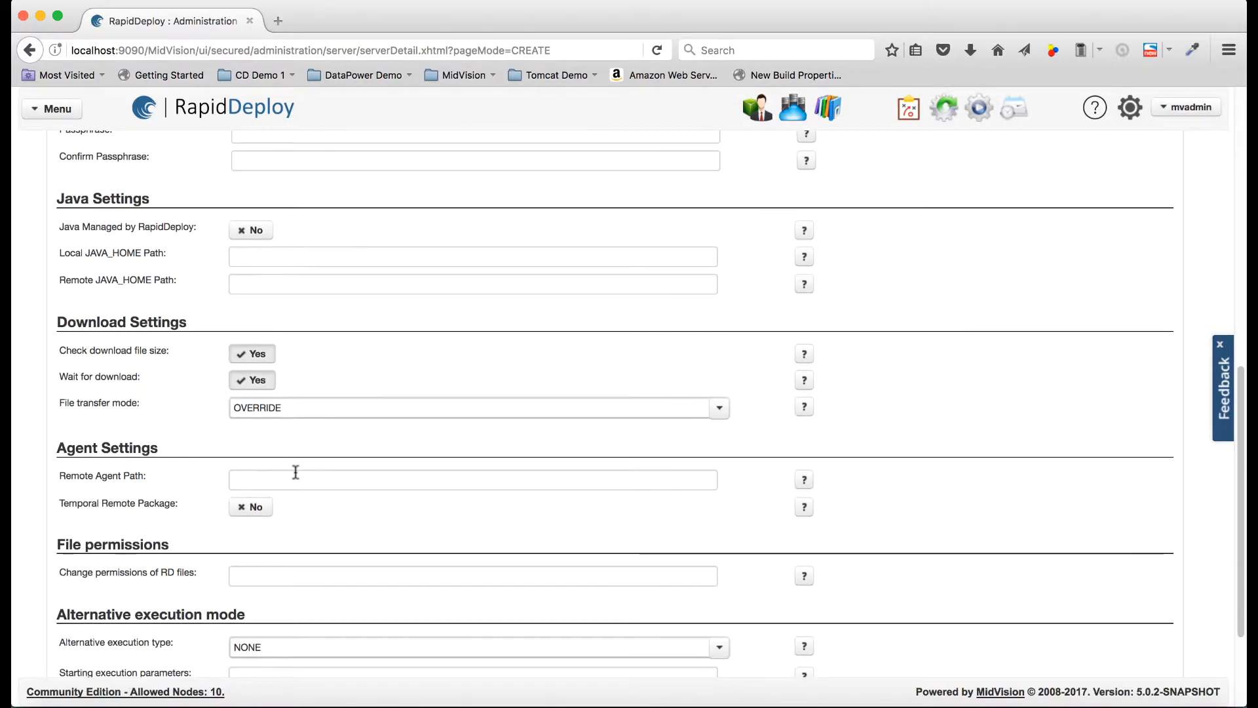
scroll(295, 473, down, 4)
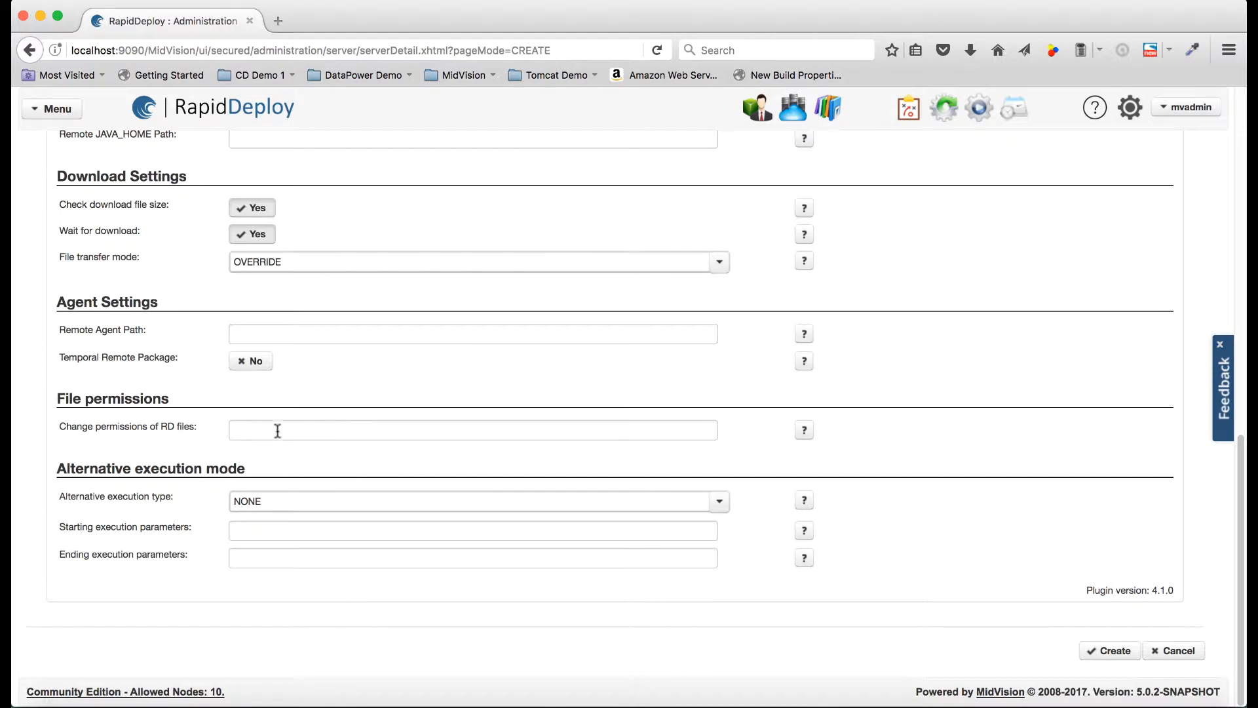
click(301, 508)
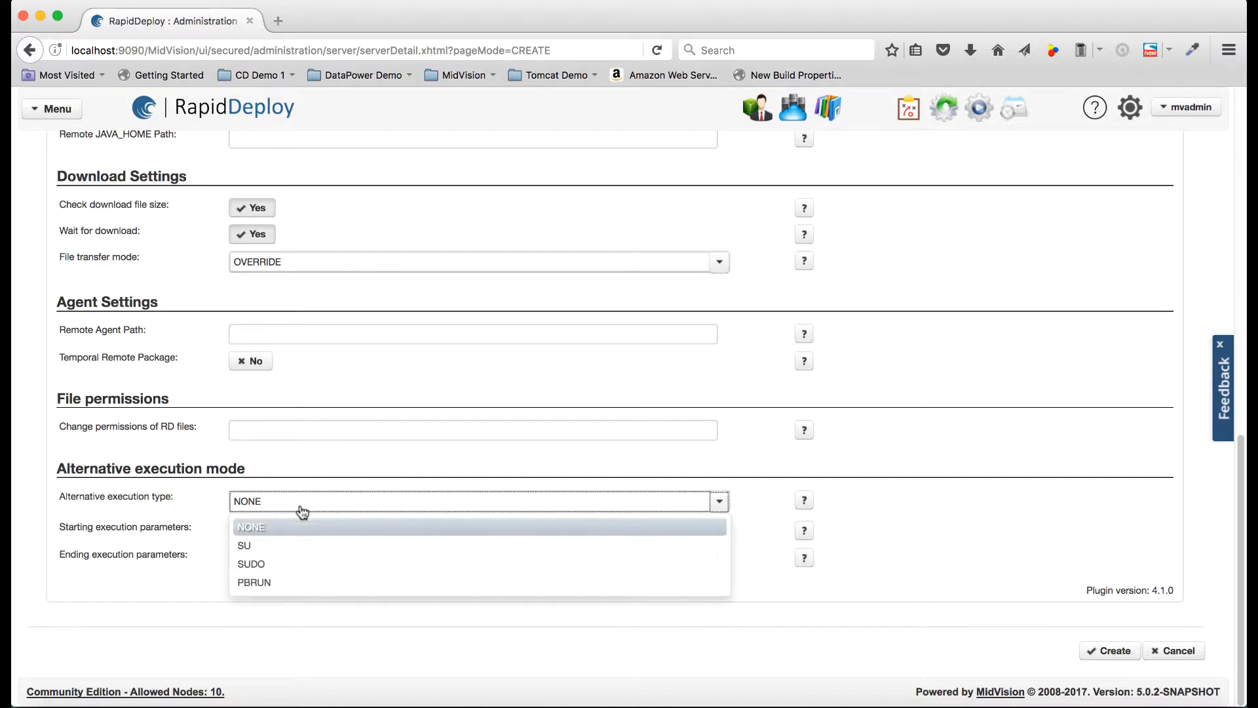
click(297, 564)
click(264, 530)
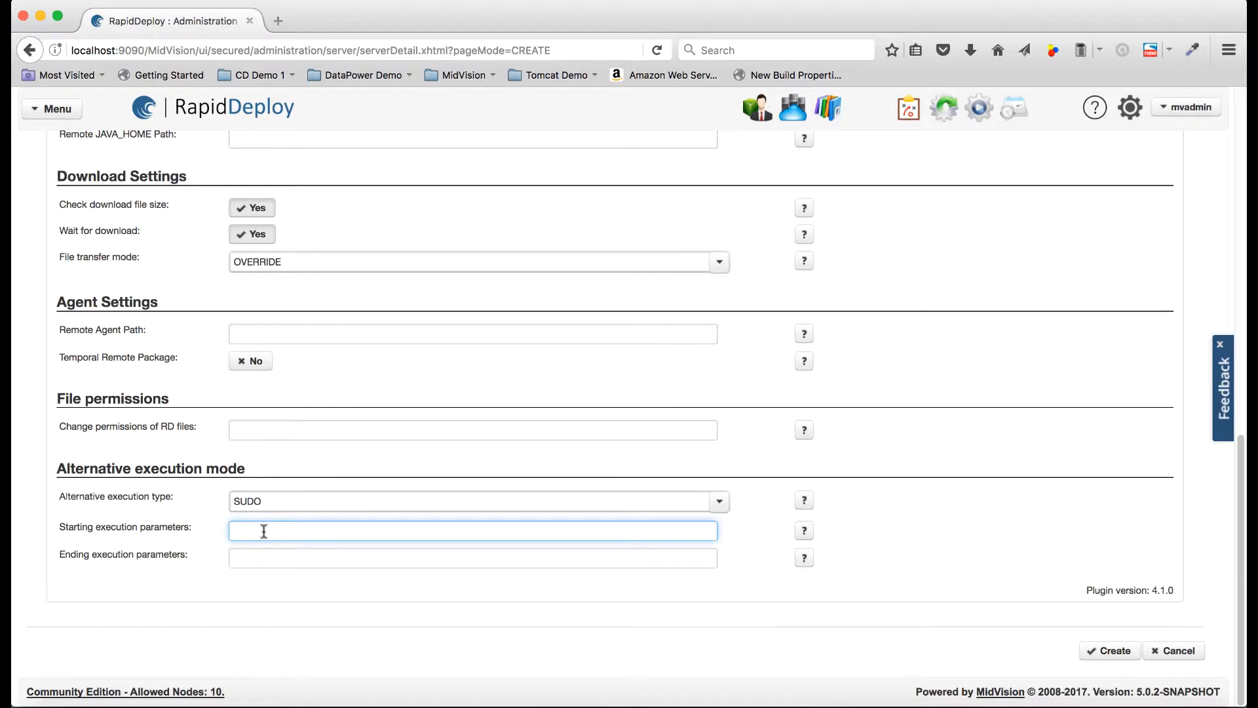
text(su)
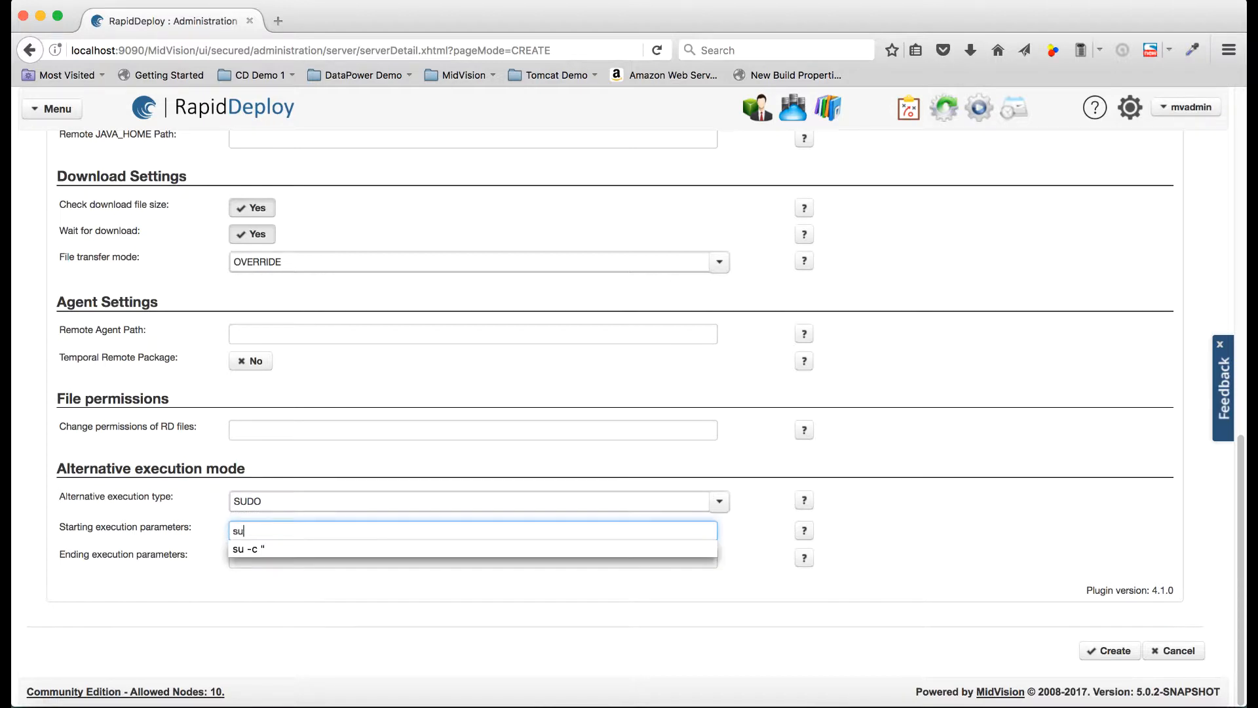
click(284, 548)
click(265, 557)
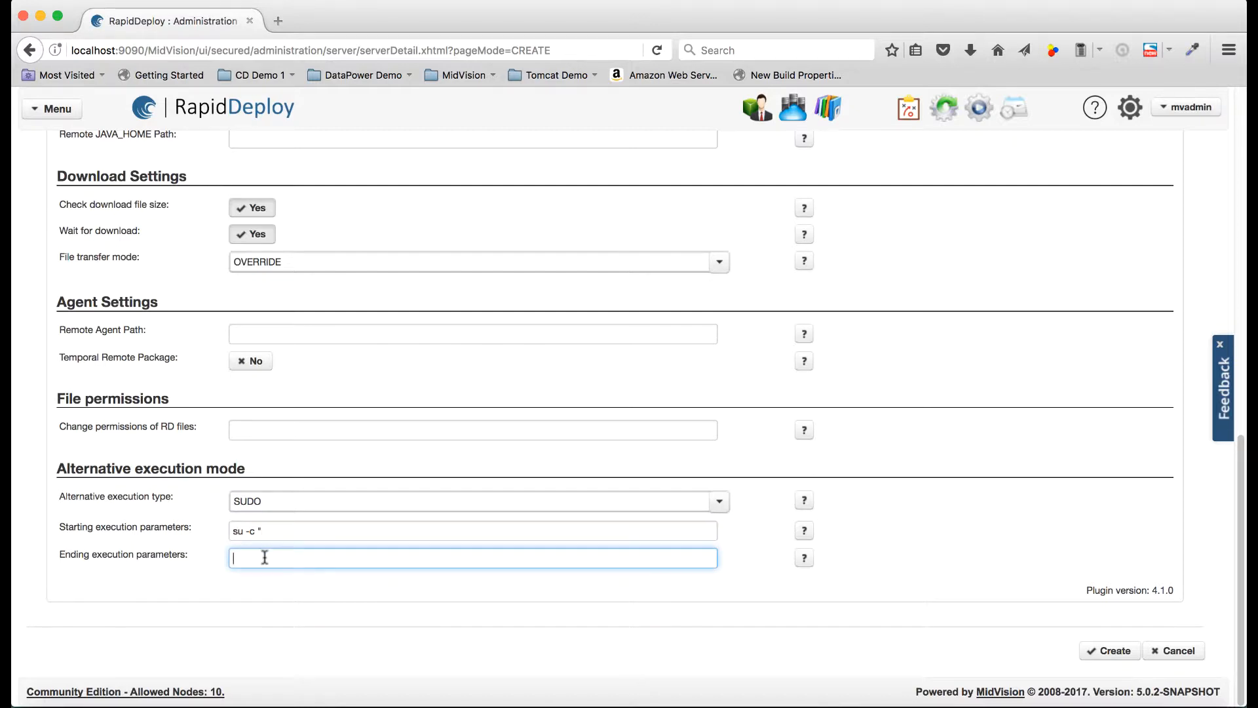
text(")
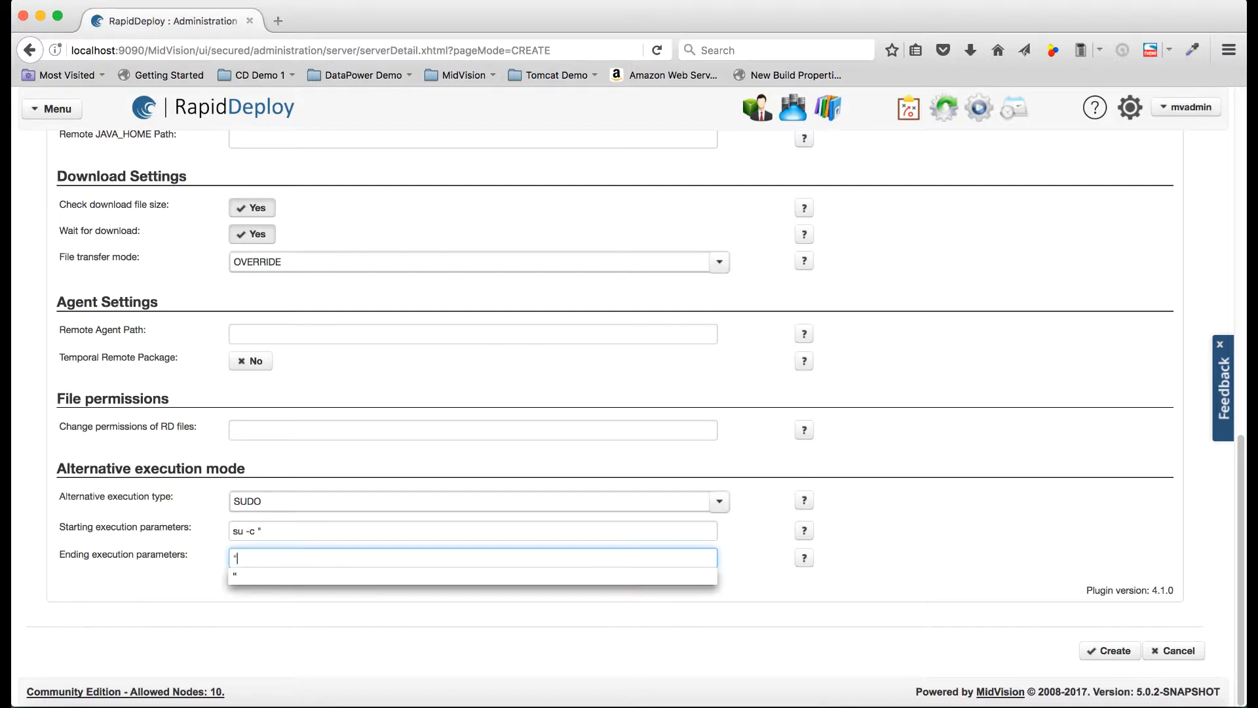
click(304, 612)
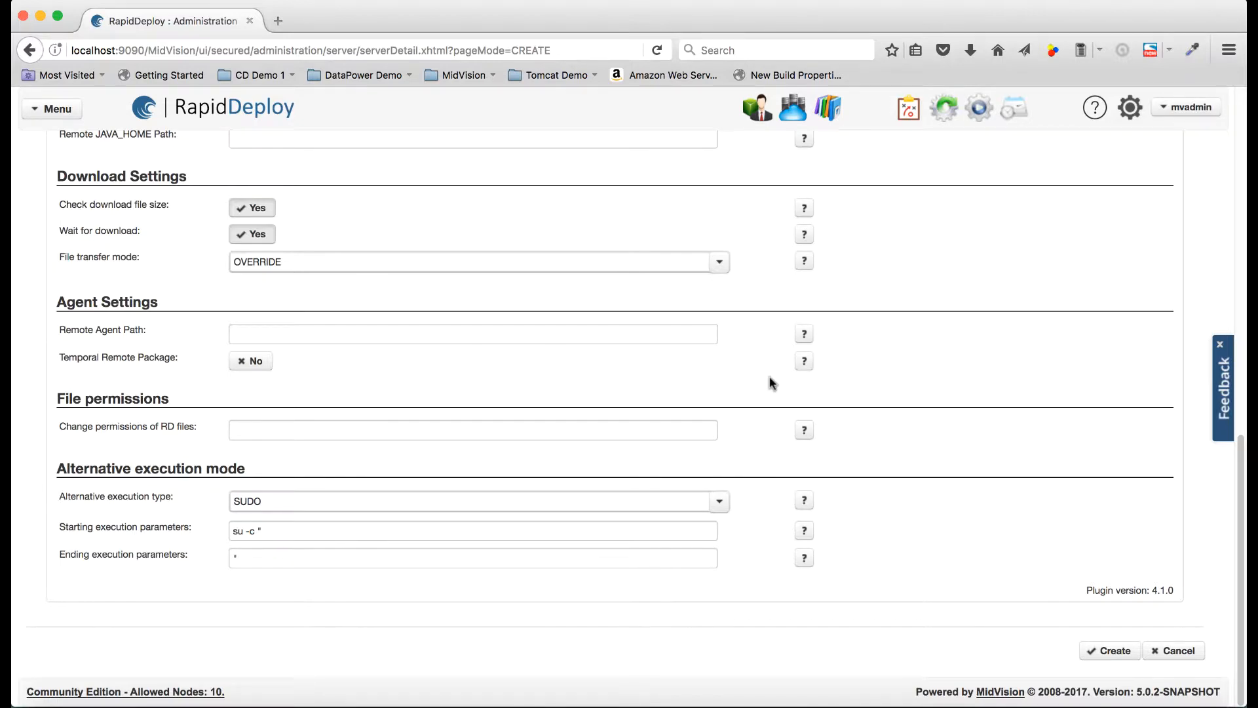
scroll(697, 335, up, 6)
scroll(698, 335, up, 5)
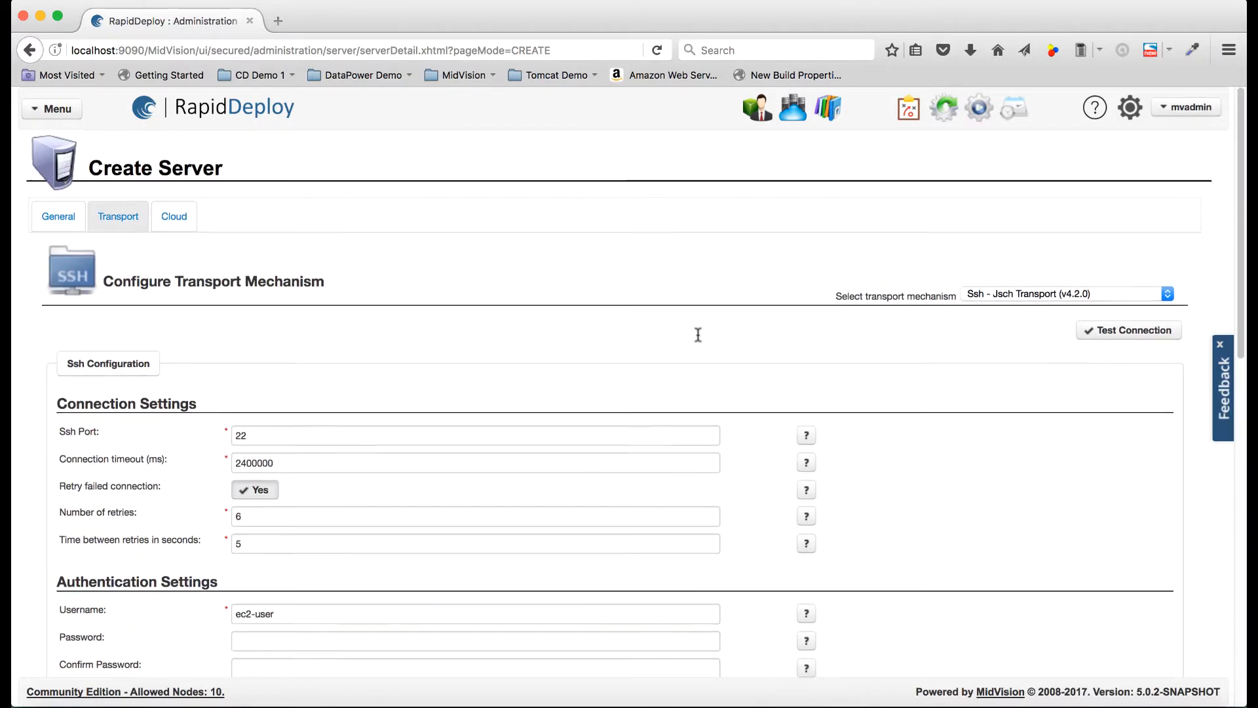
- Choose Amazon Web Services (AWS) as the cloud provider and fill in the saved access and secret keys
click(172, 221)
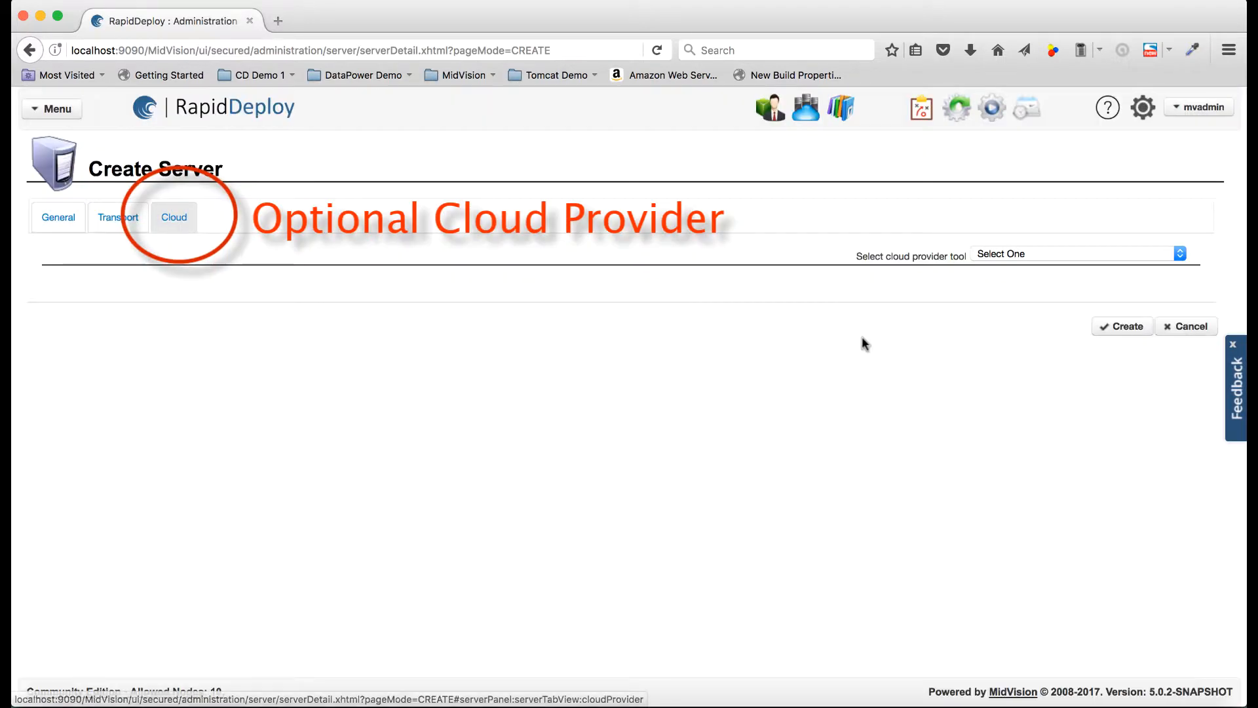
click(1055, 254)
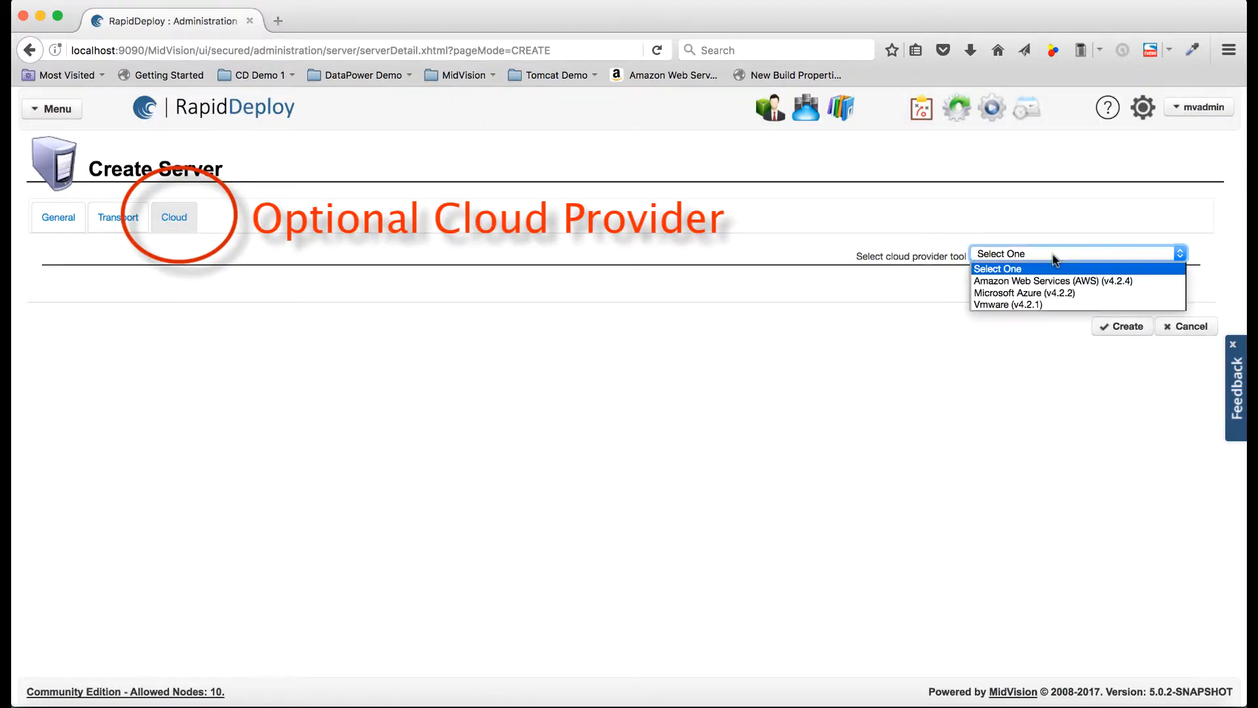
click(1043, 280)
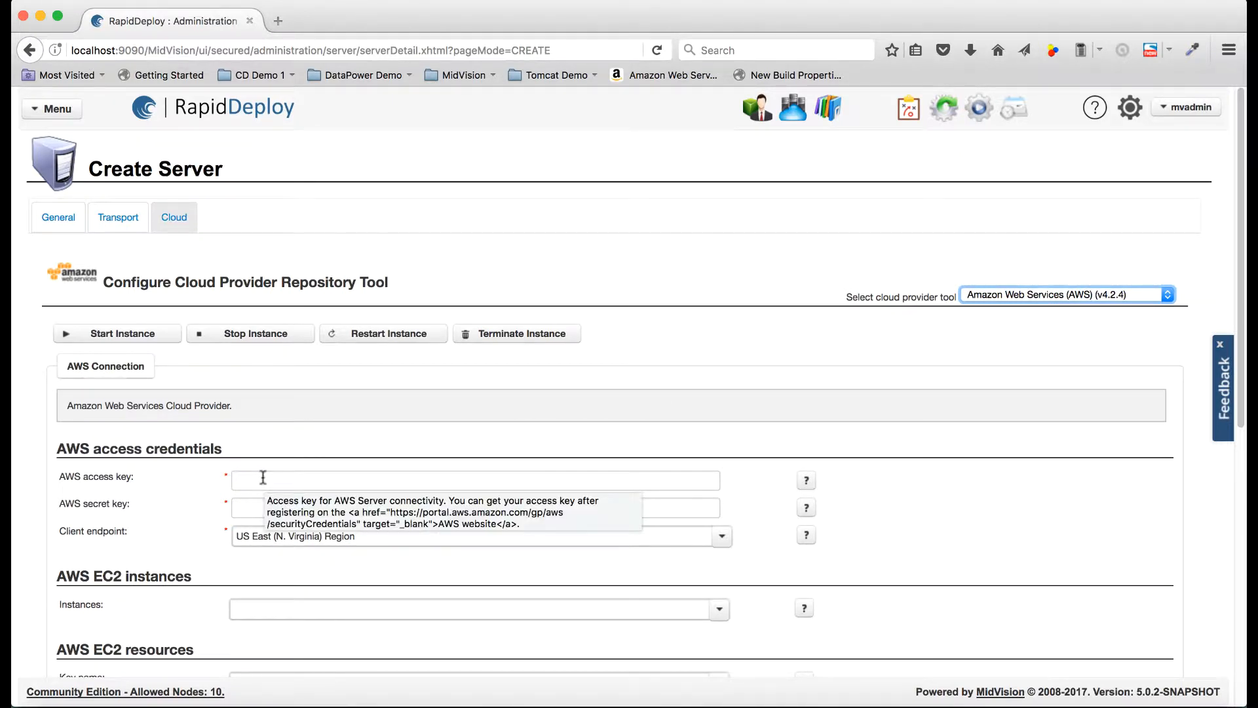
click(262, 477)
text(A)
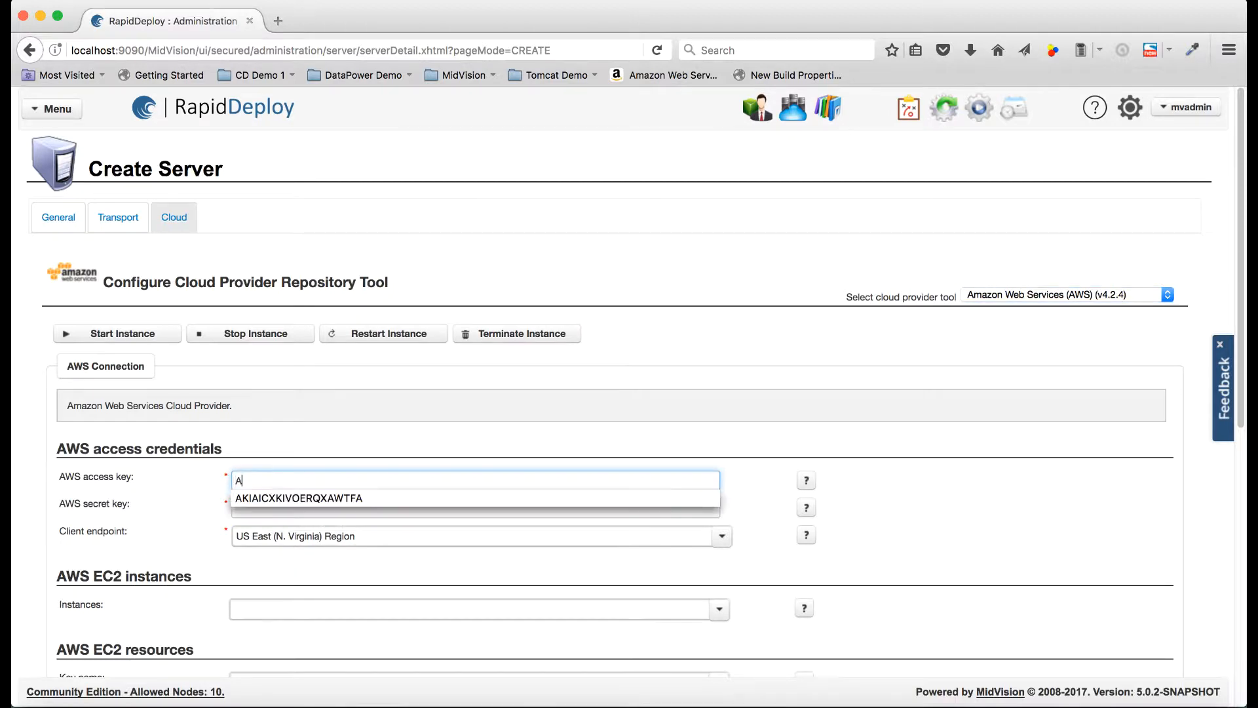
click(295, 499)
click(274, 512)
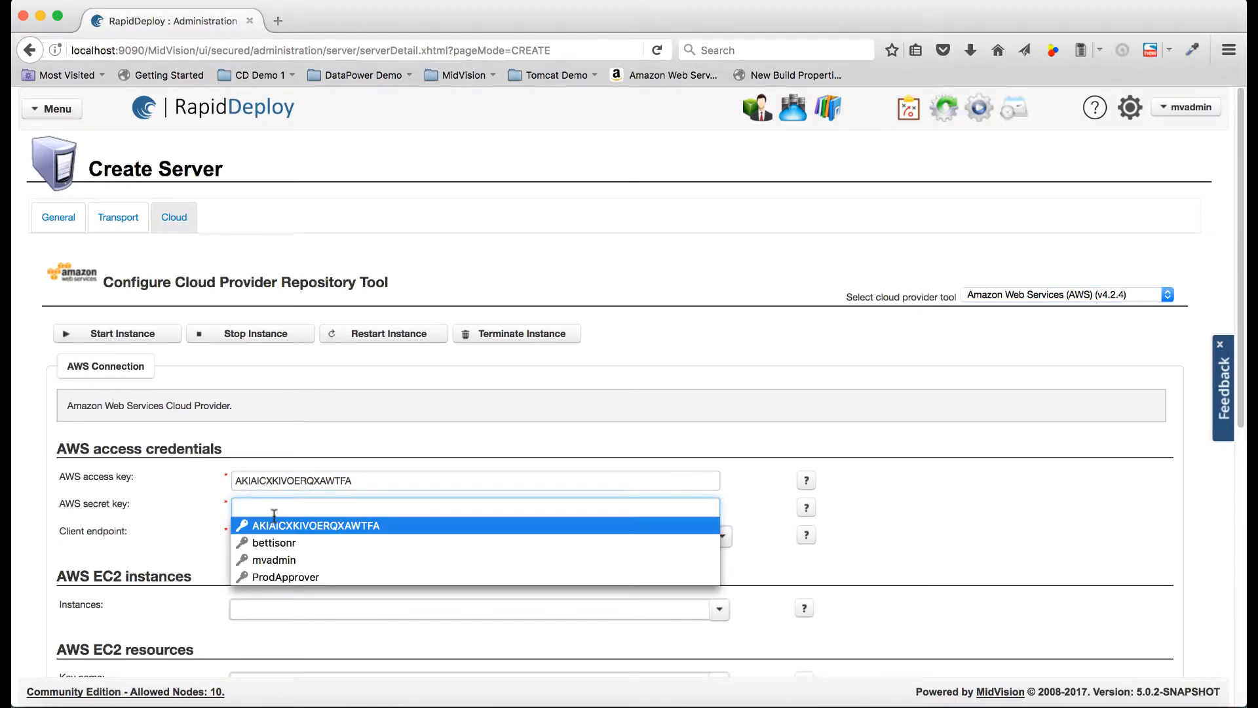
click(275, 522)
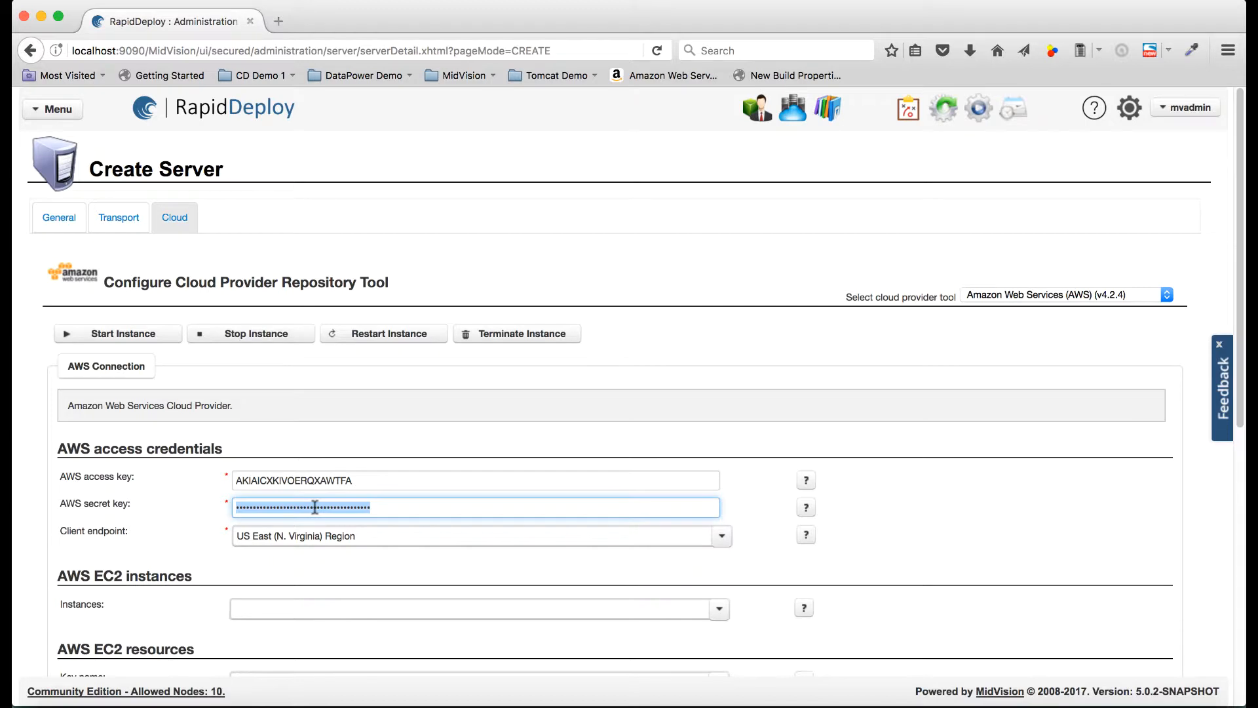
key(super+v)
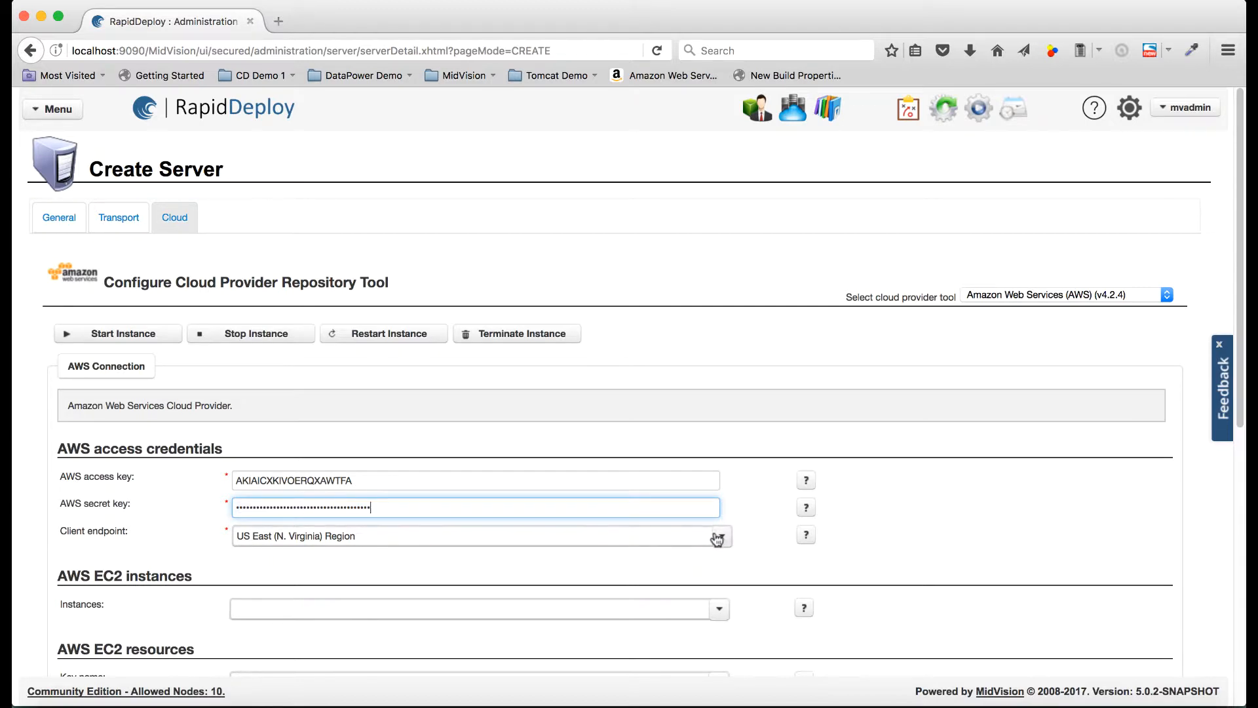
- Set the client endpoint to EU (Frankfurt) Region
click(717, 538)
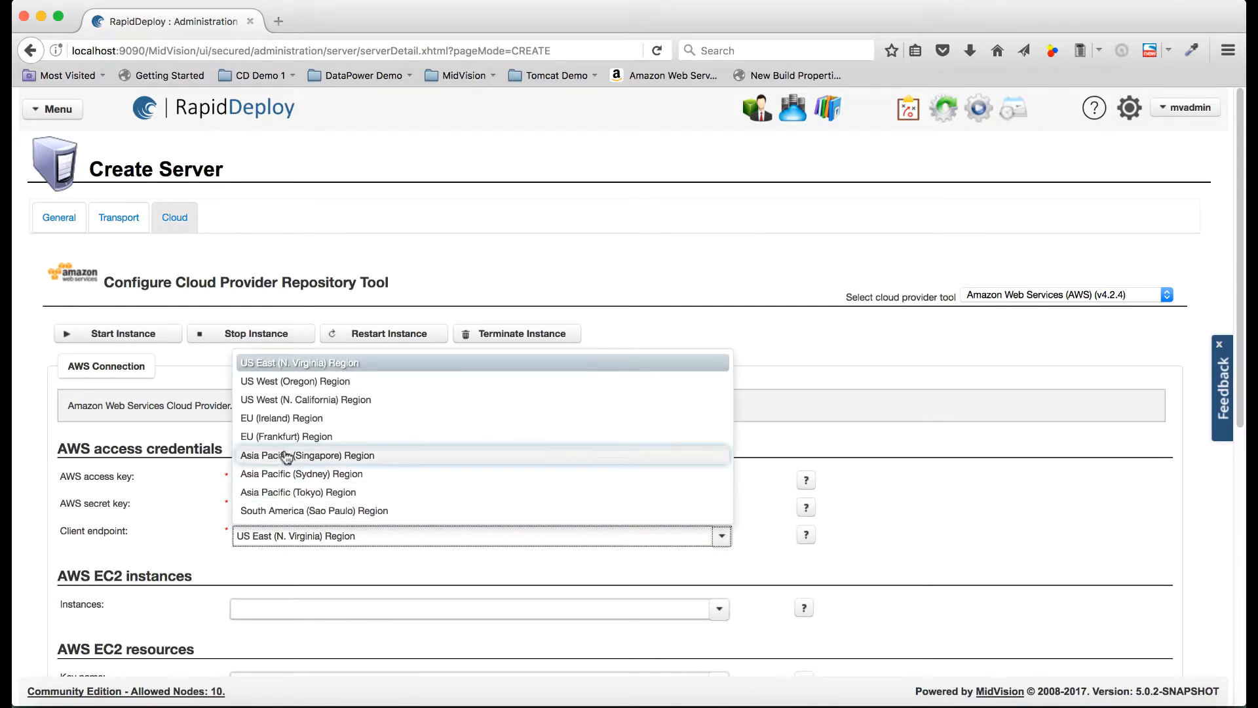
click(288, 436)
scroll(347, 560, down, 5)
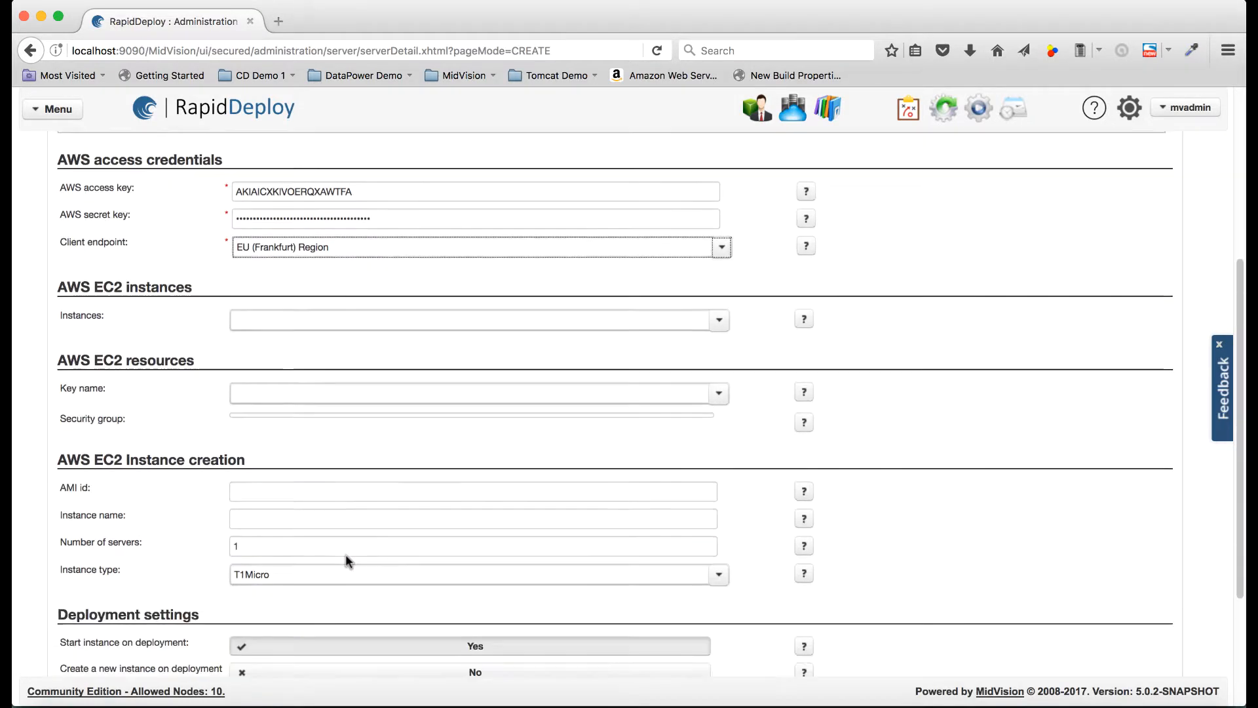
scroll(347, 560, down, 3)
- Load the account's EC2 resources and target the Tomcat Dev instance with security group launch-wizard-7
click(135, 572)
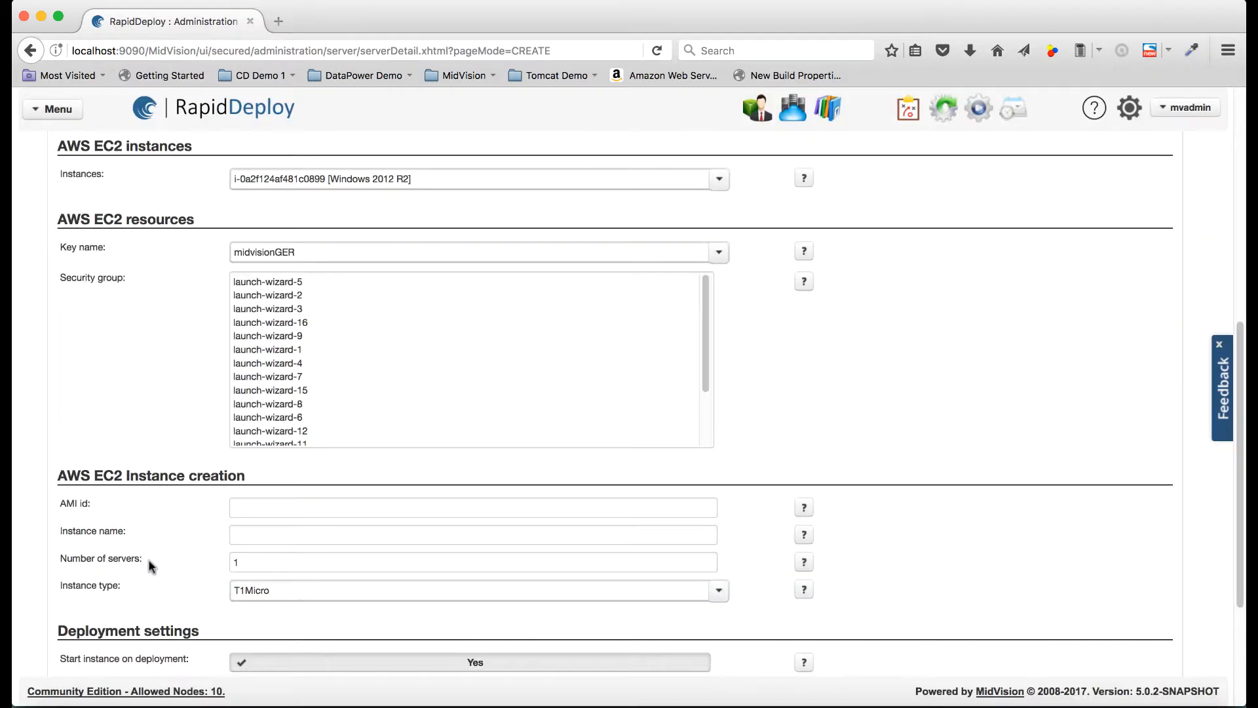
click(415, 324)
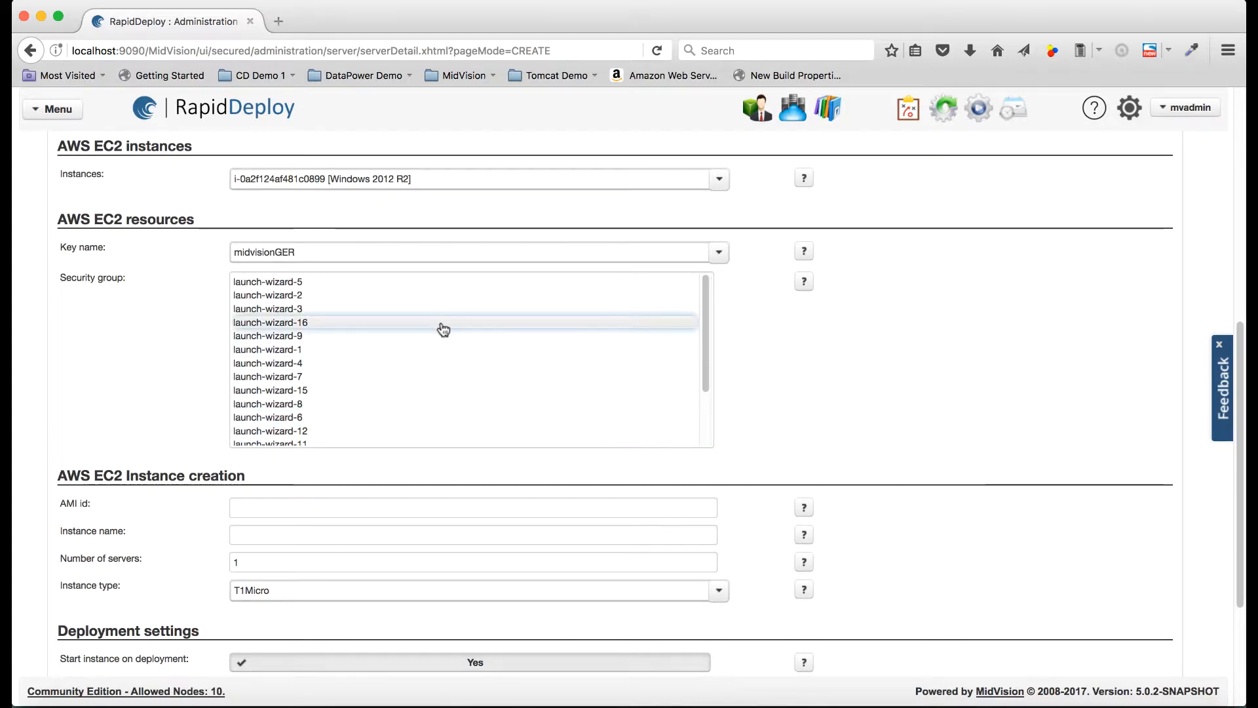
scroll(506, 326, up, 2)
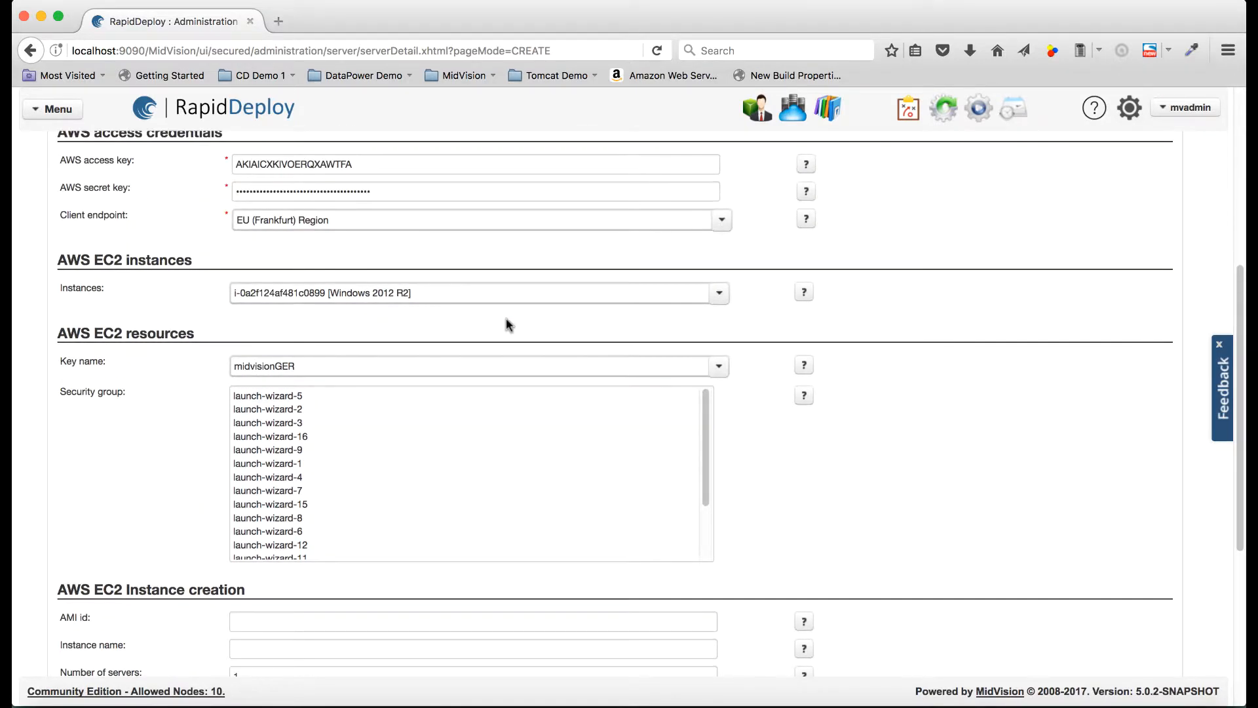
click(720, 294)
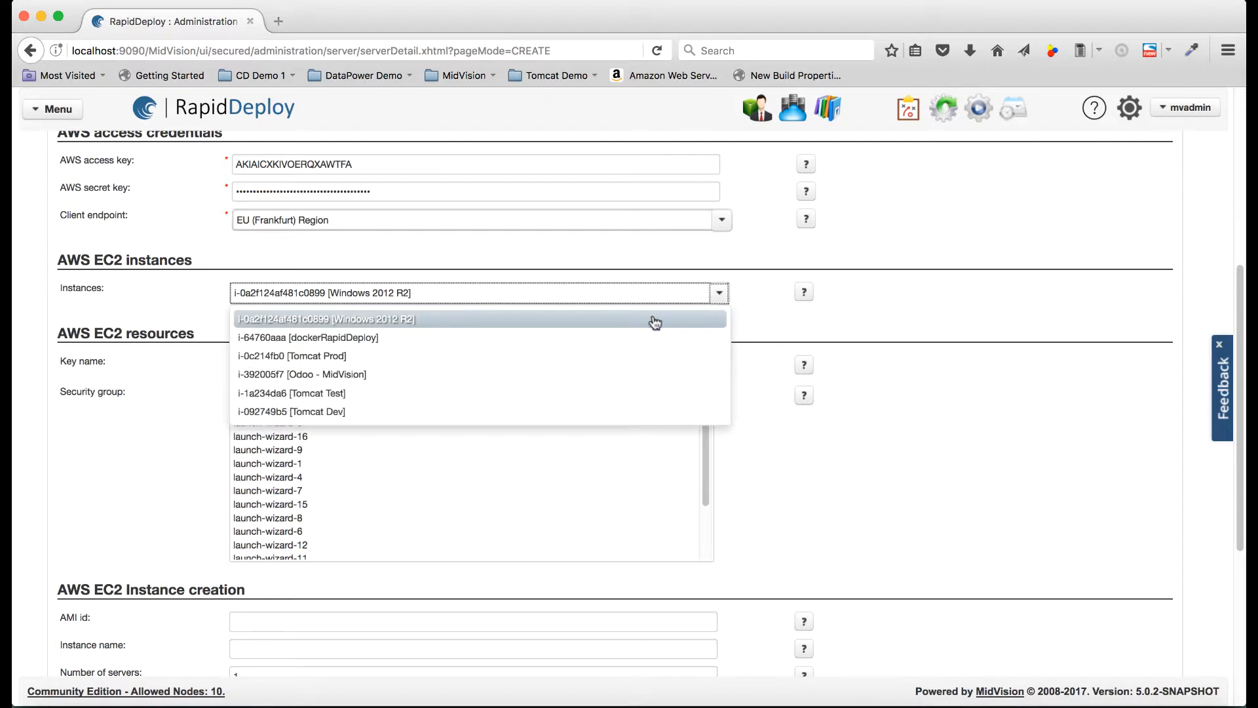
click(459, 411)
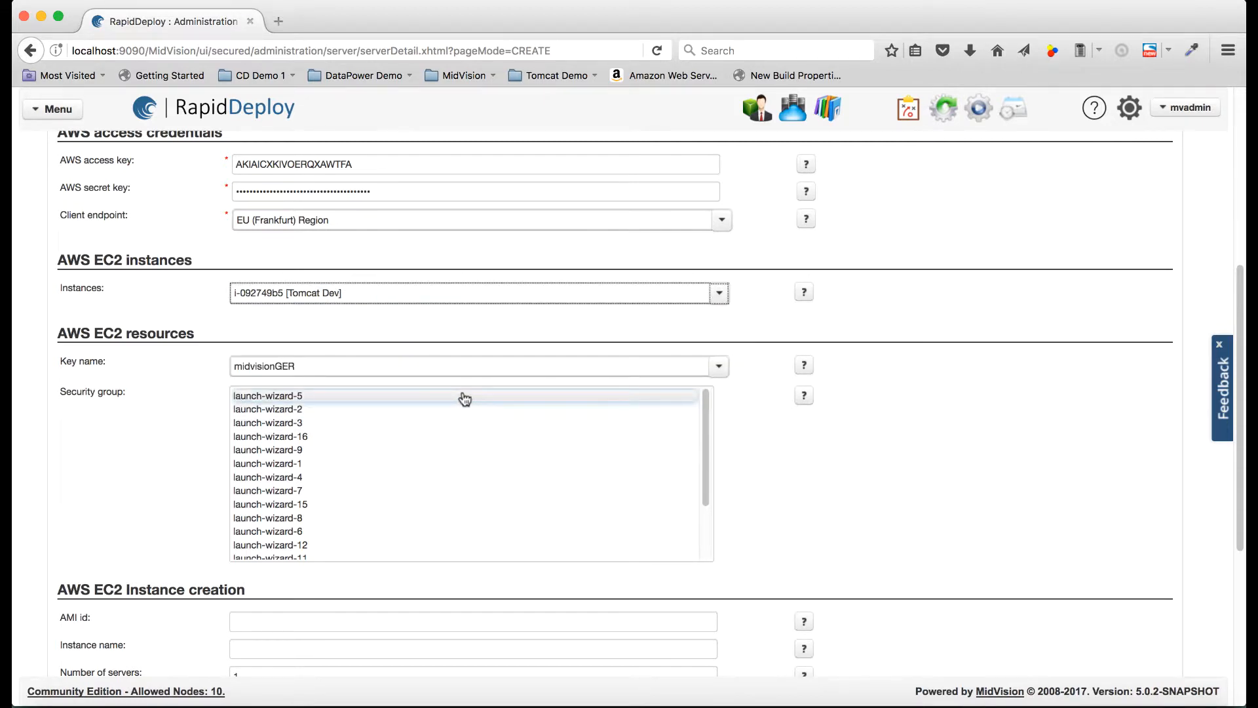
click(459, 491)
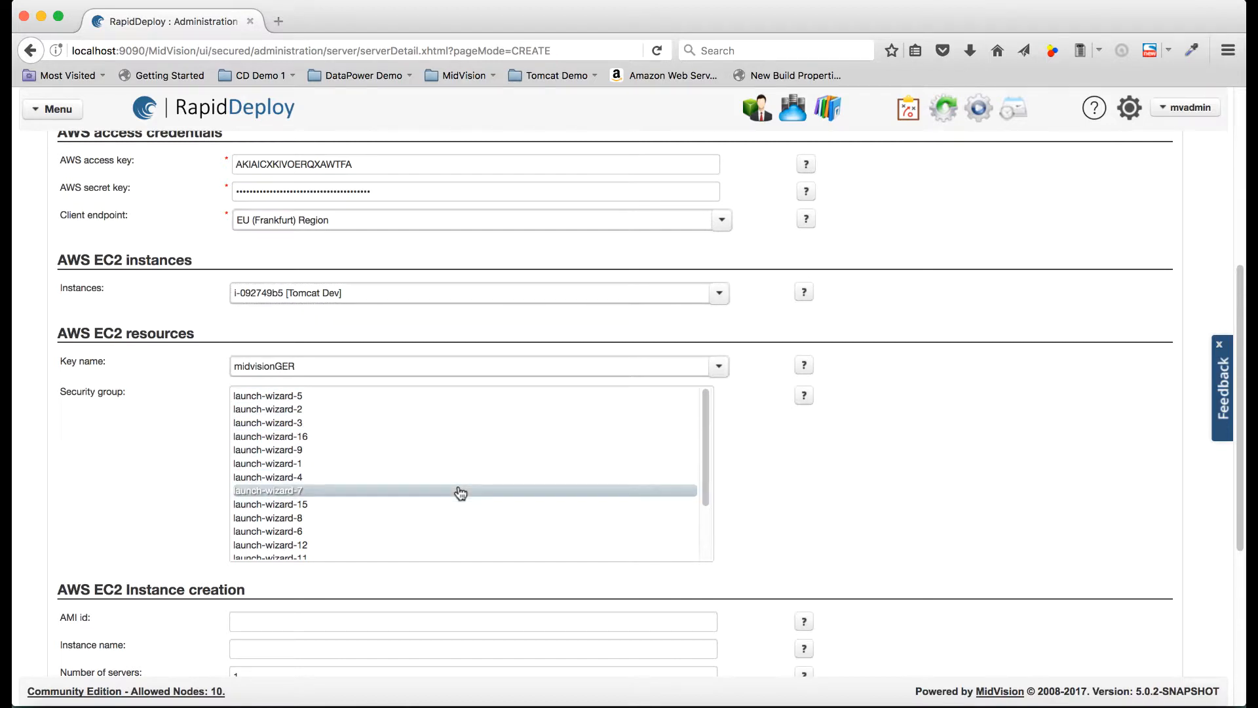
scroll(524, 492, down, 3)
scroll(576, 494, up, 3)
scroll(819, 539, down, 6)
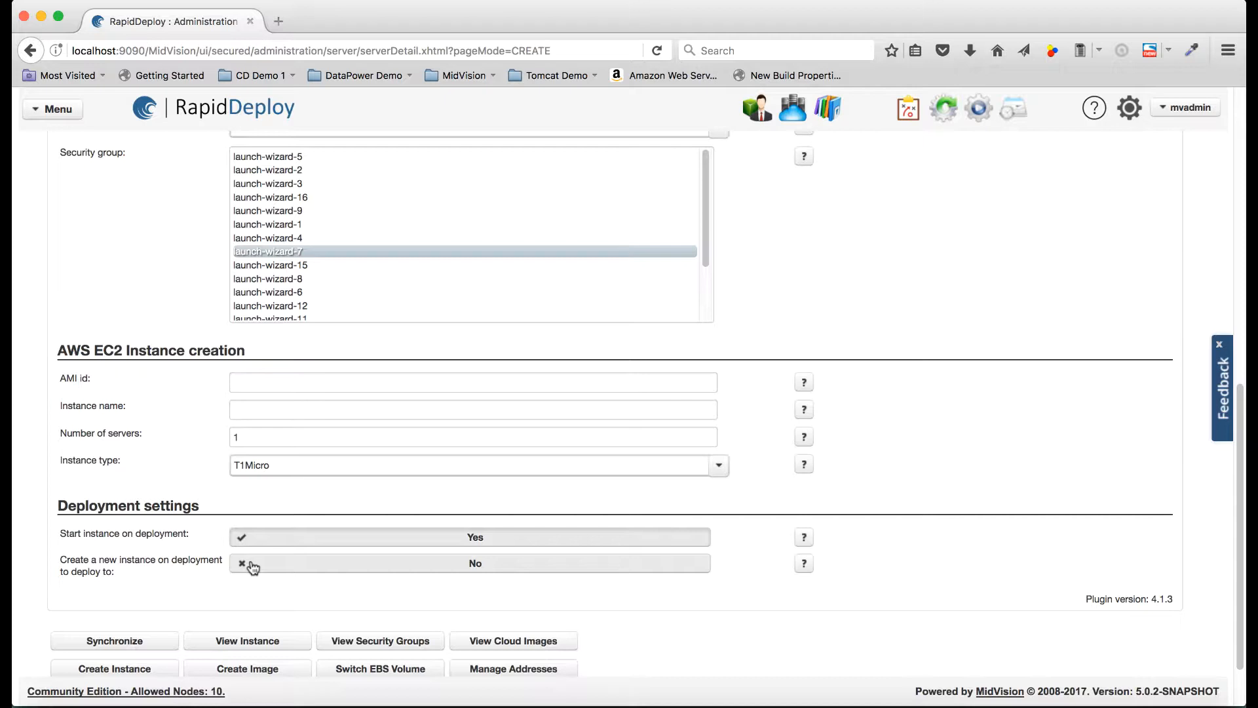
click(281, 382)
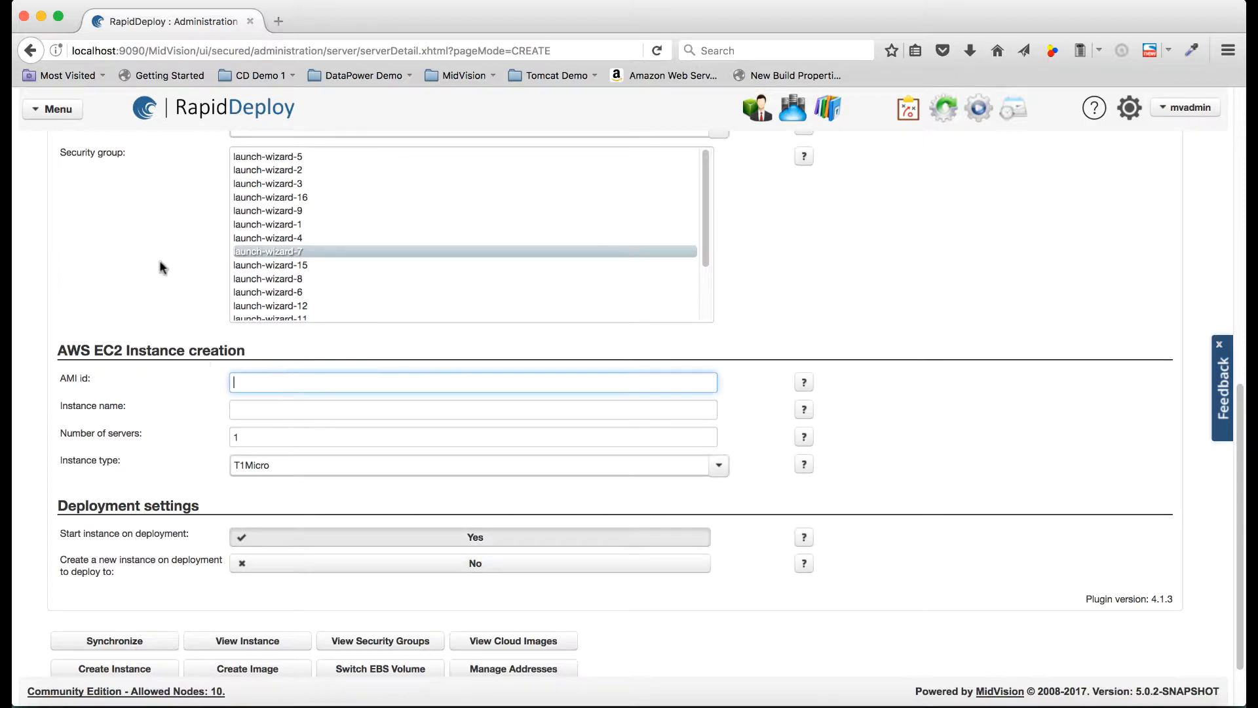
scroll(157, 262, up, 5)
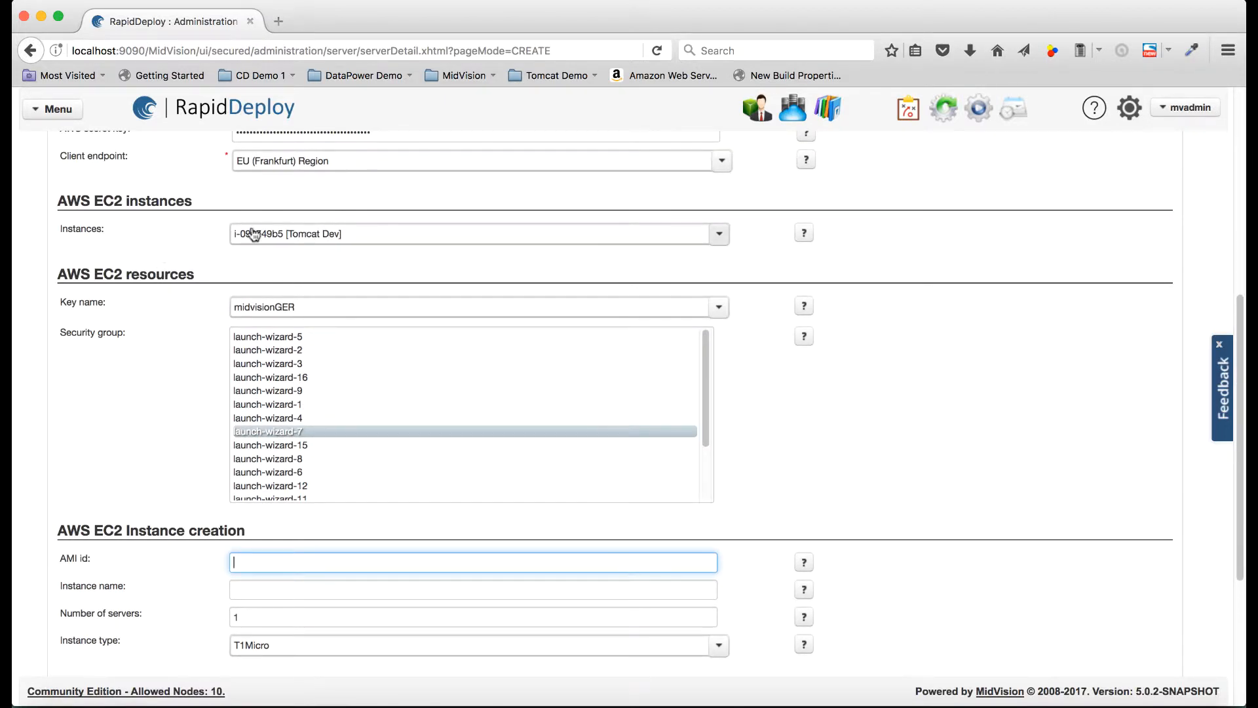
scroll(176, 410, down, 3)
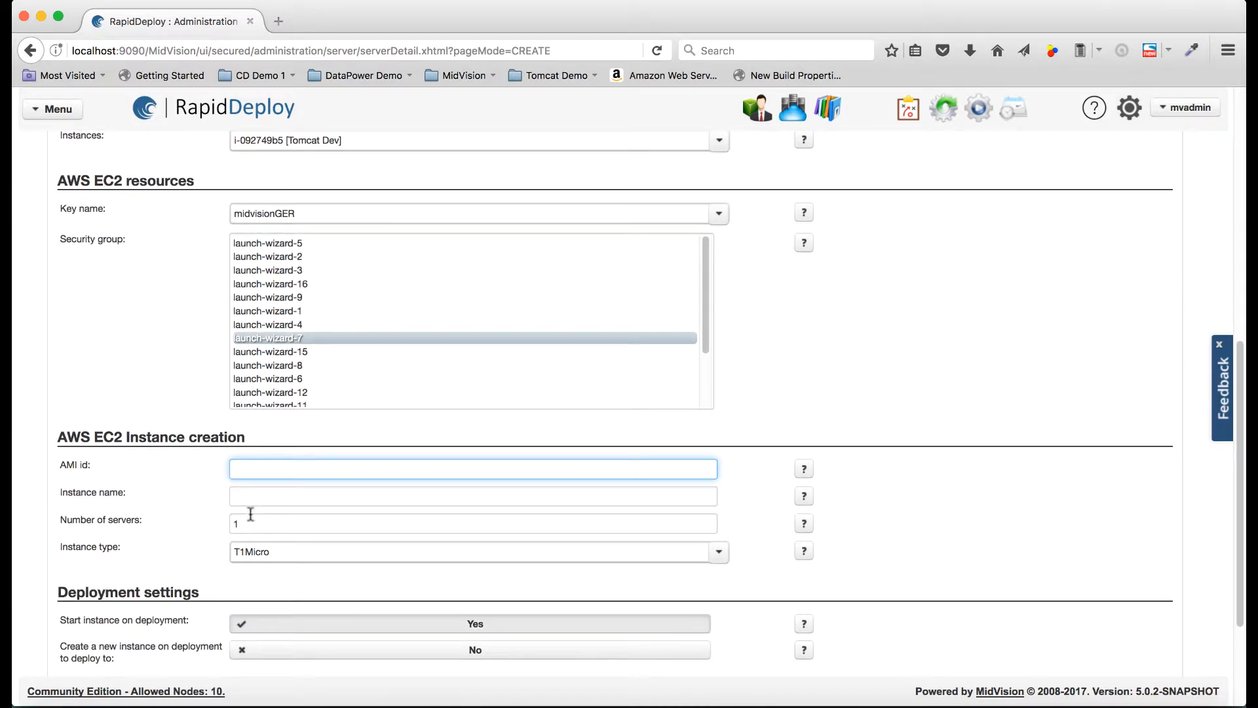
click(252, 523)
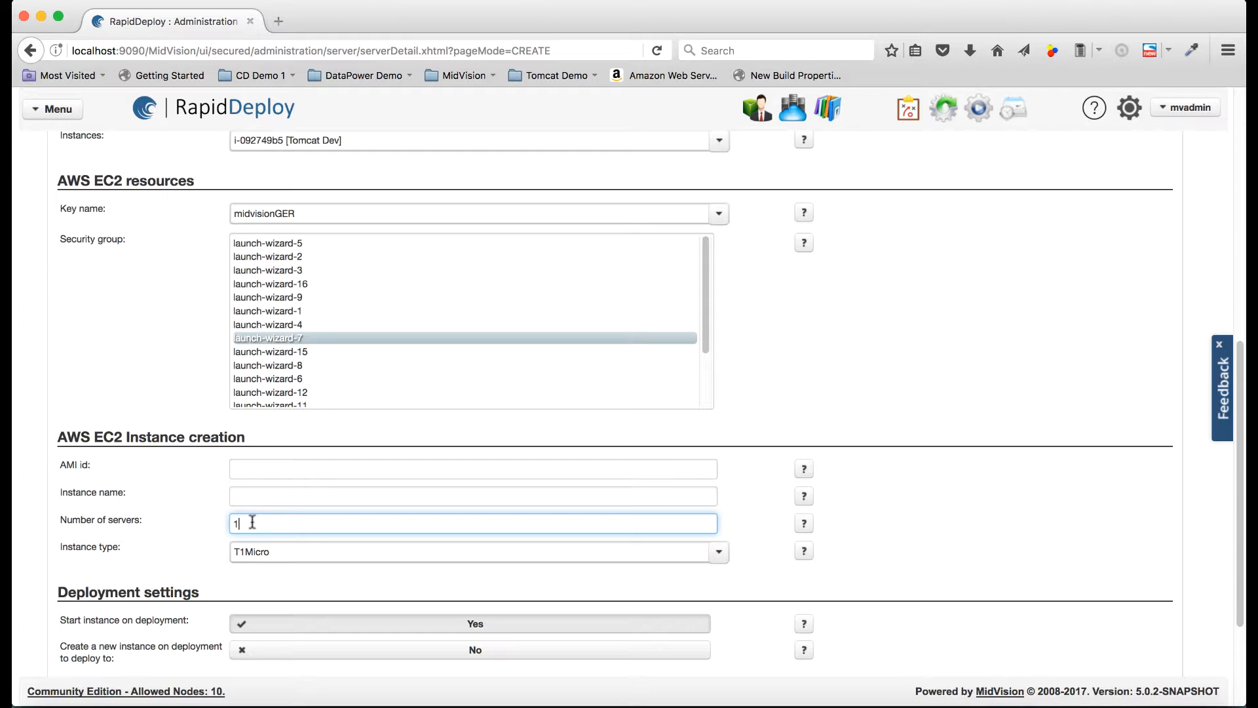
scroll(839, 570, down, 5)
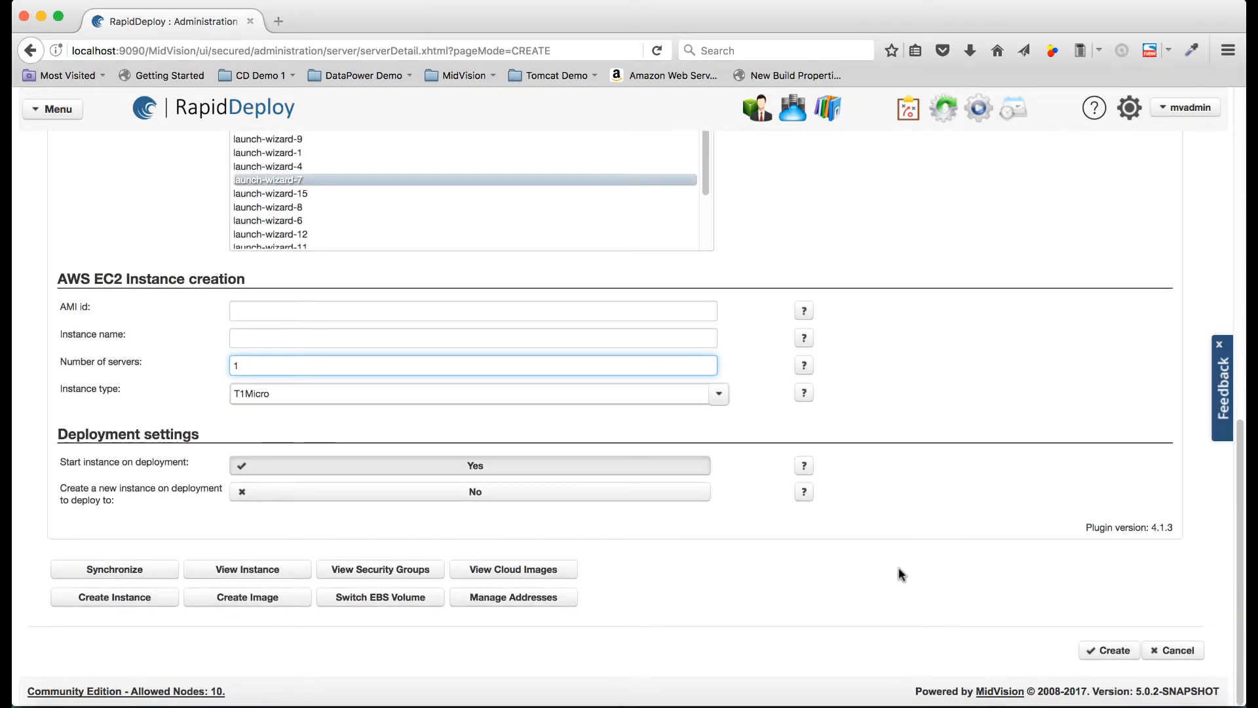
mouse_move(135, 460)
scroll(654, 528, up, 6)
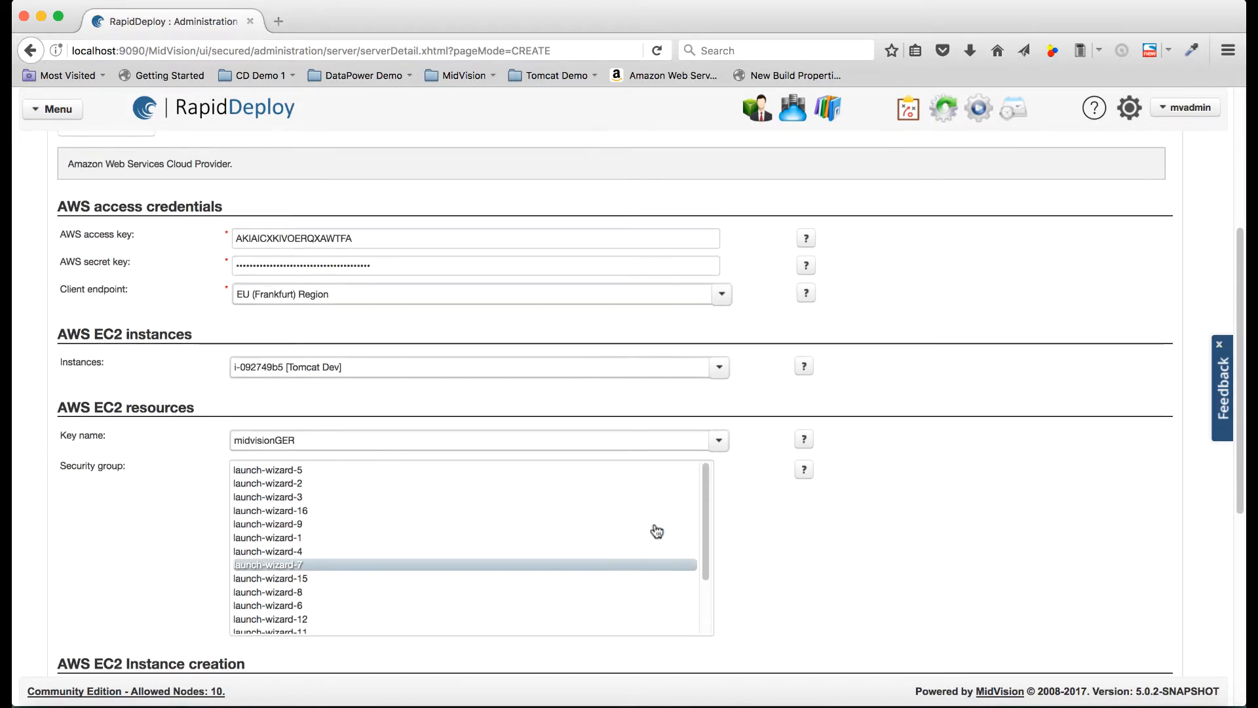
scroll(656, 530, down, 6)
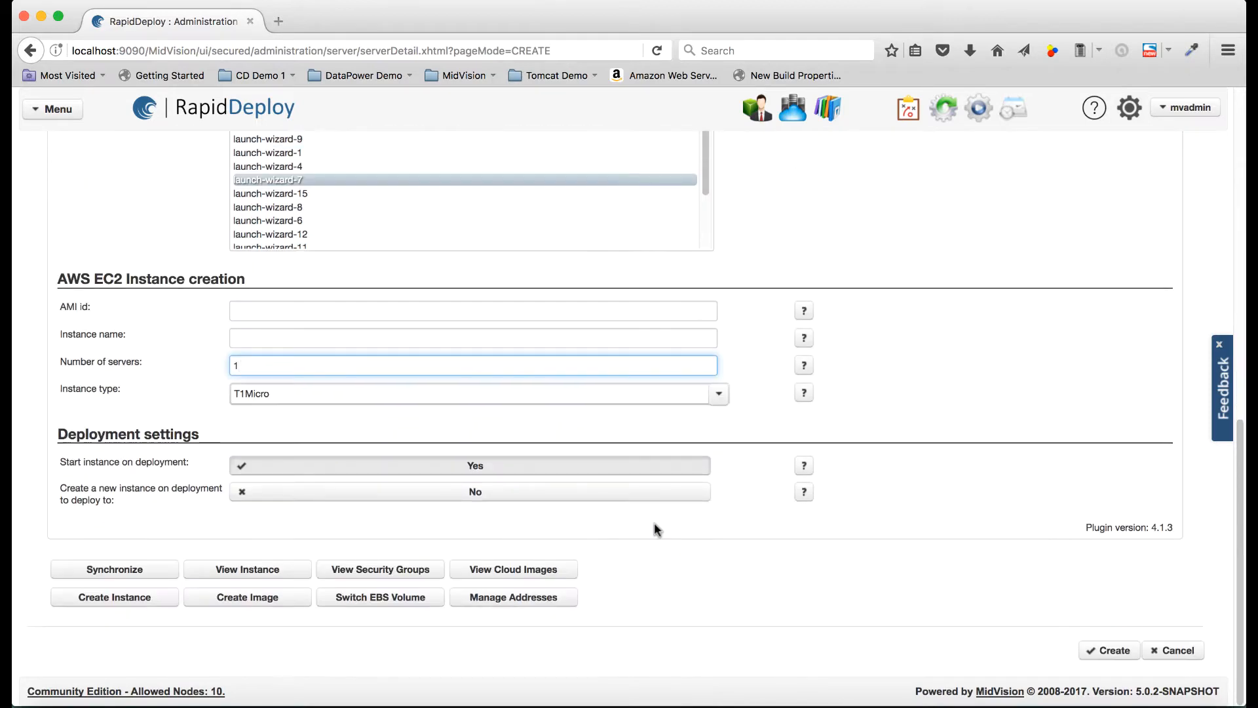
- Create and confirm the Hello-World-Dev server, run the SSH Test Connection, then go Back to the list
click(1087, 652)
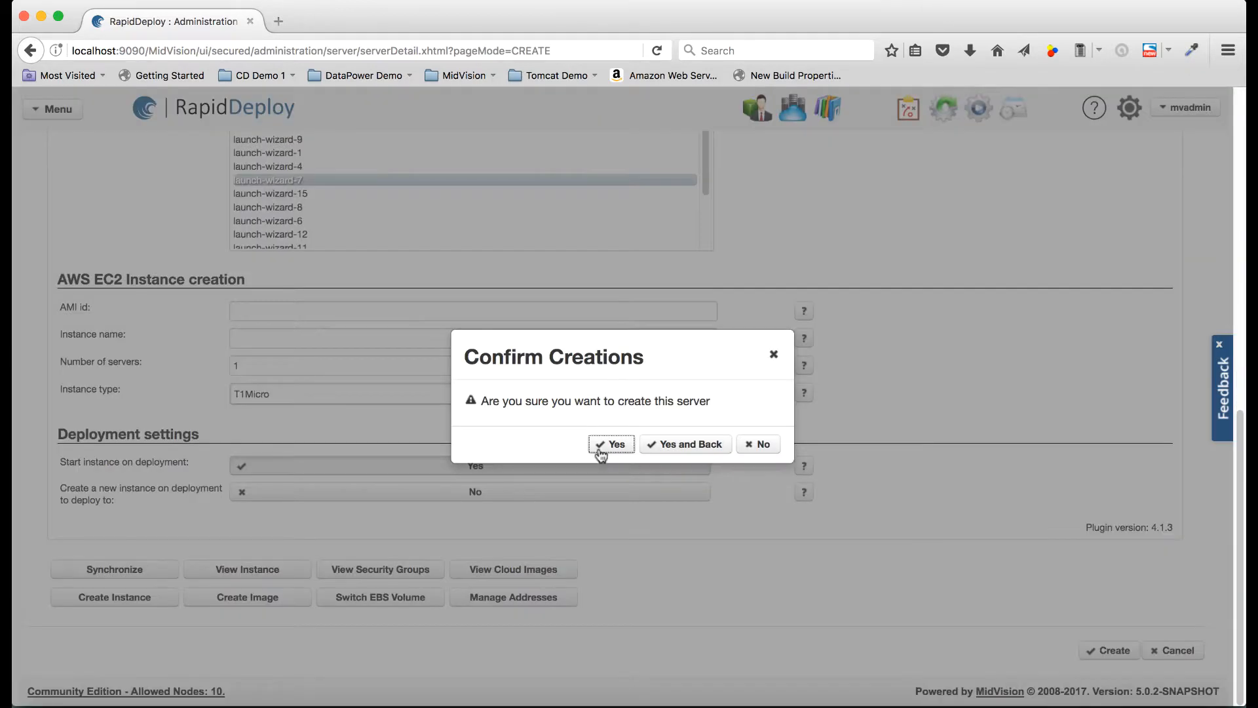
click(600, 450)
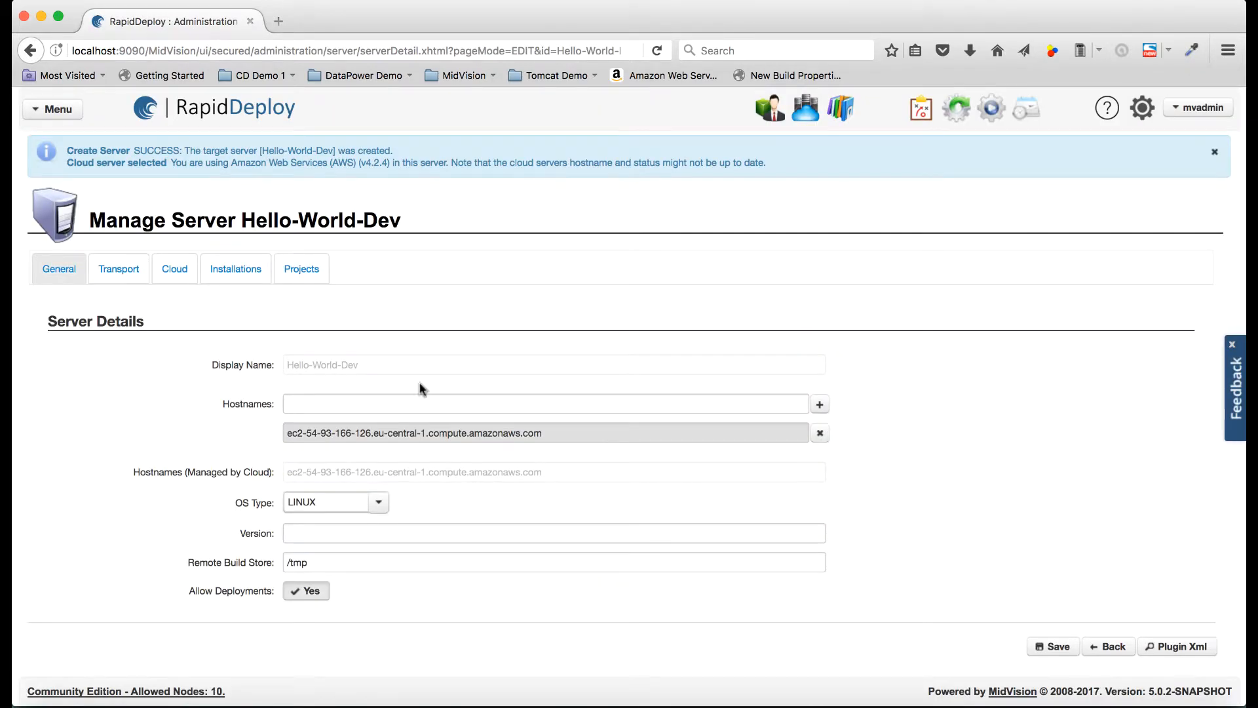
click(123, 272)
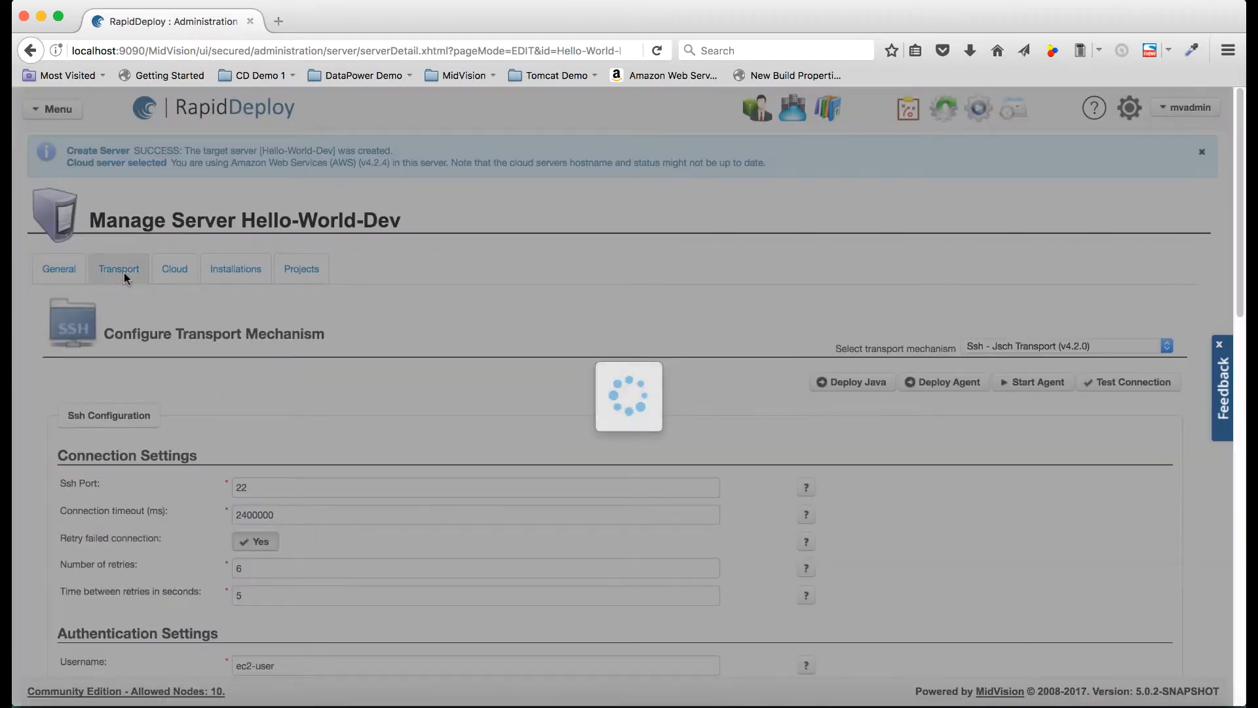
click(1125, 384)
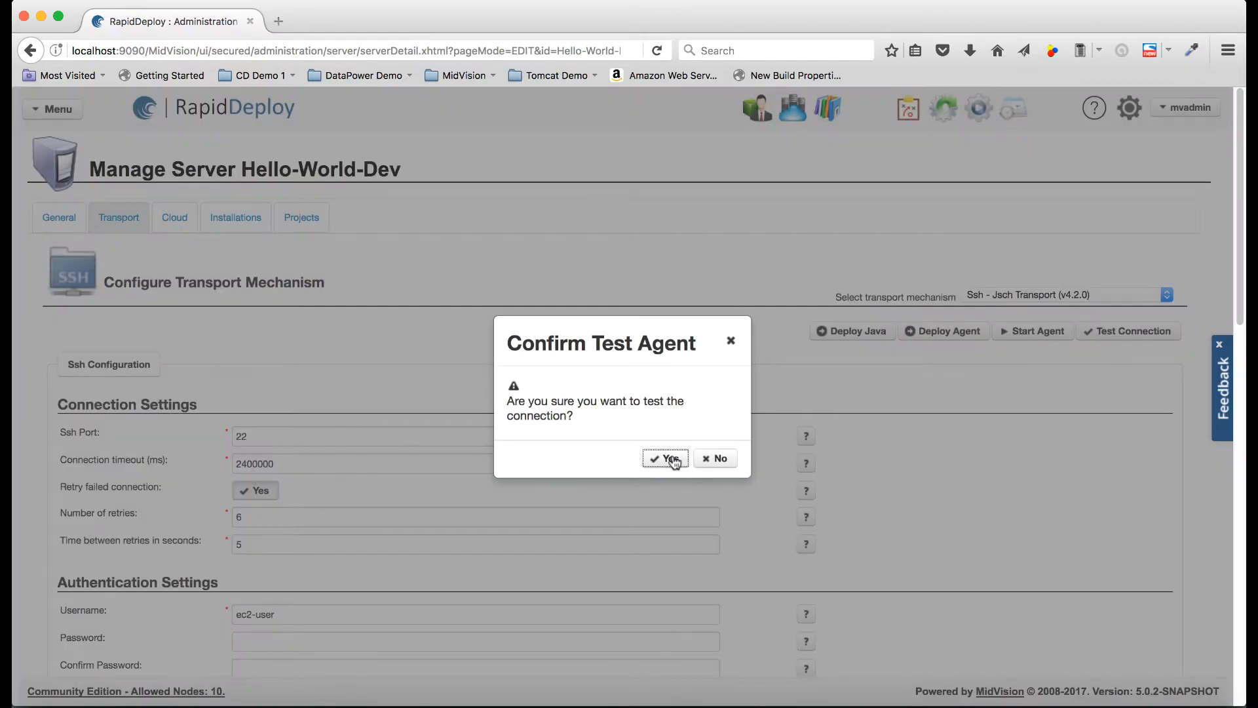
click(674, 460)
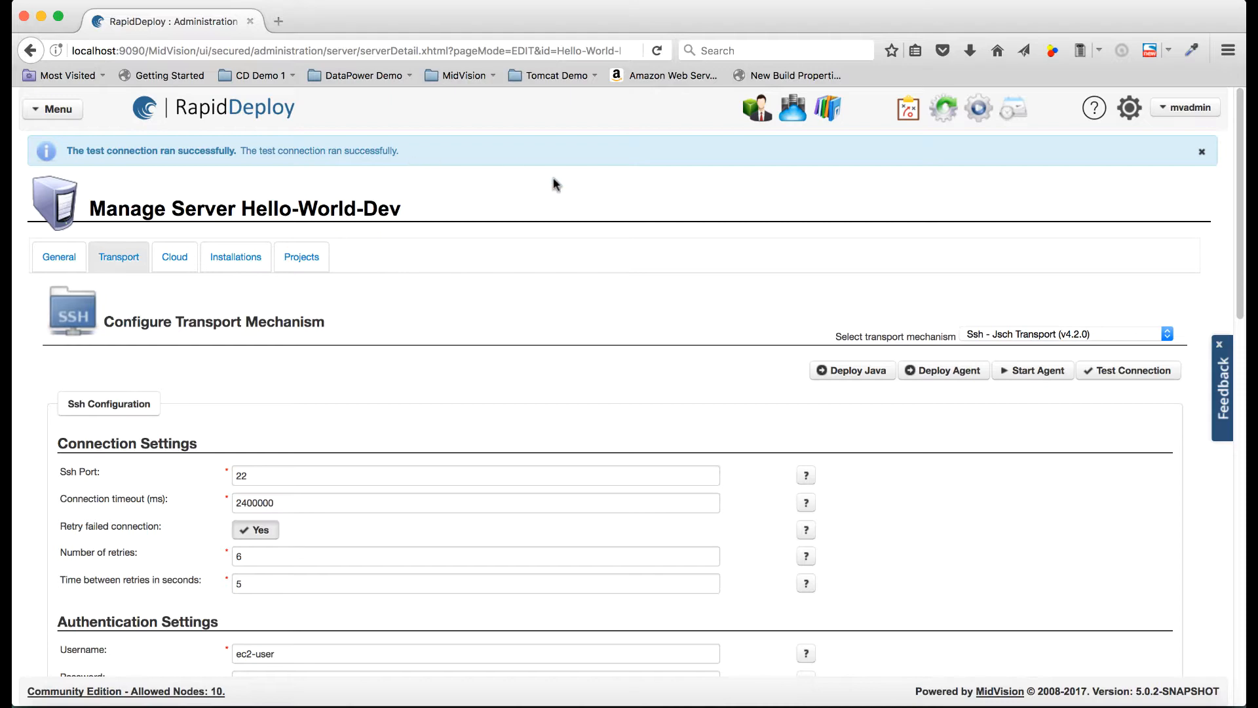
scroll(572, 316, down, 15)
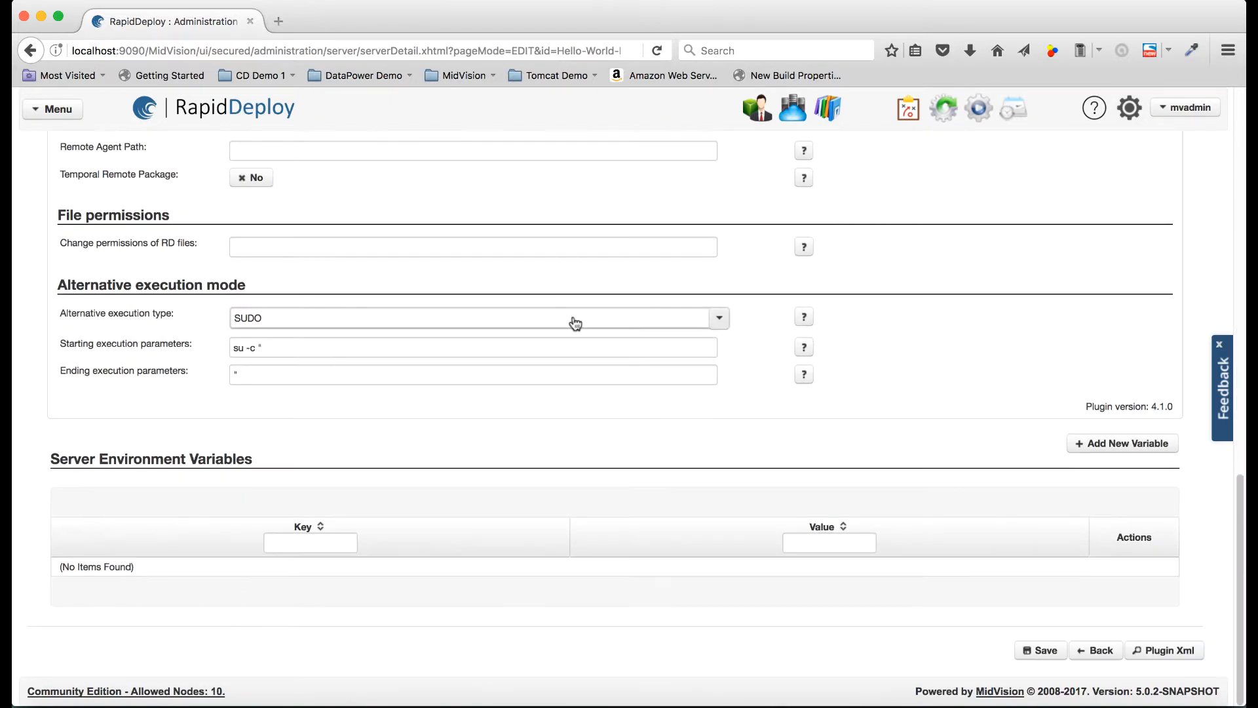
click(1098, 649)
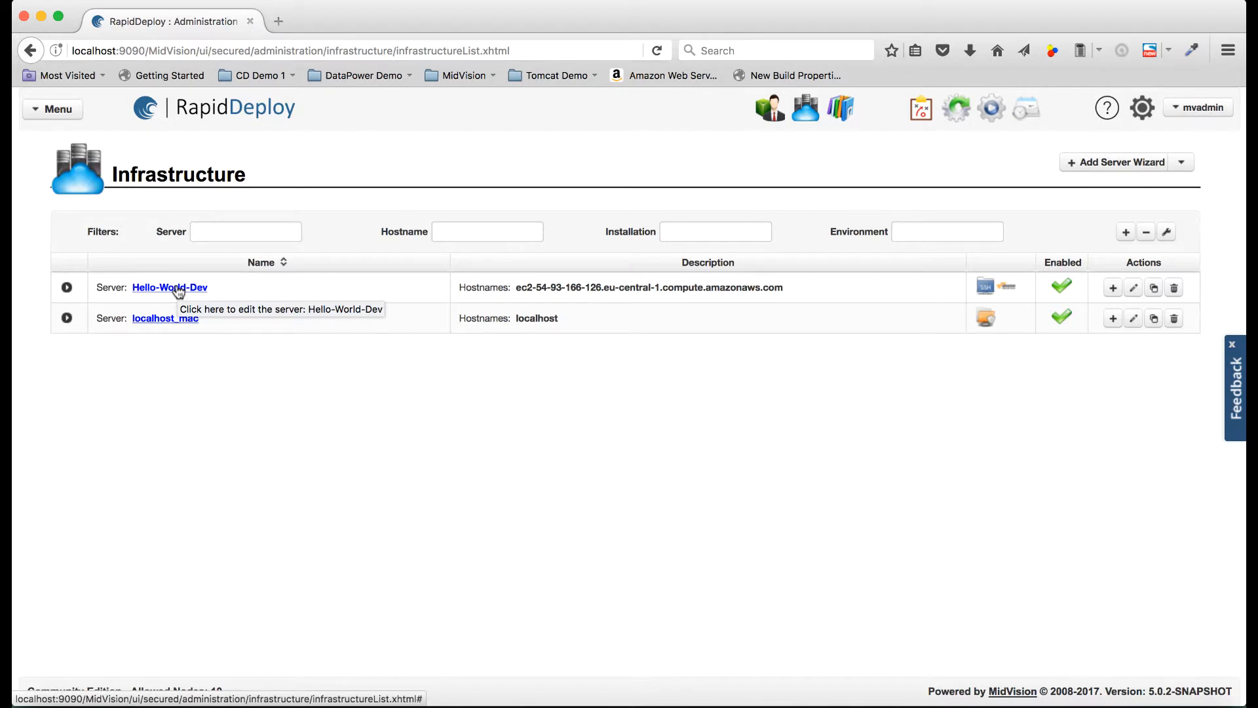
- Expand the Hello-World-Dev row and add a new installation to it
click(67, 287)
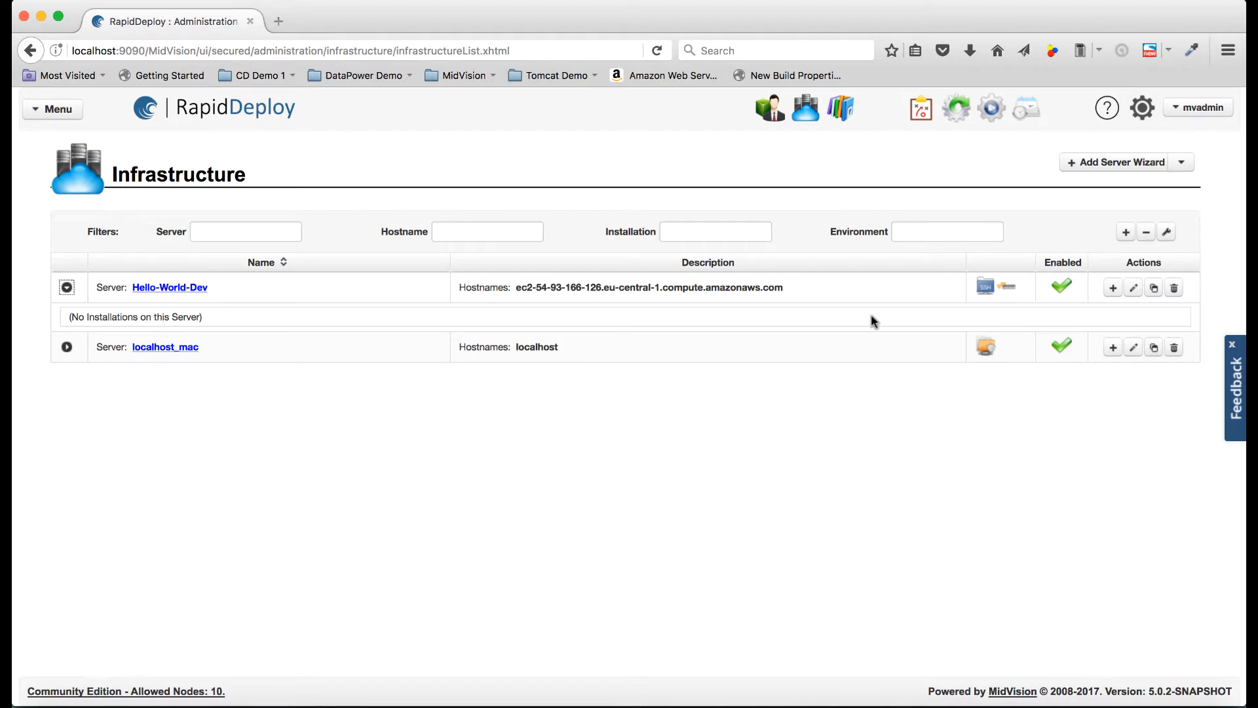
click(1113, 288)
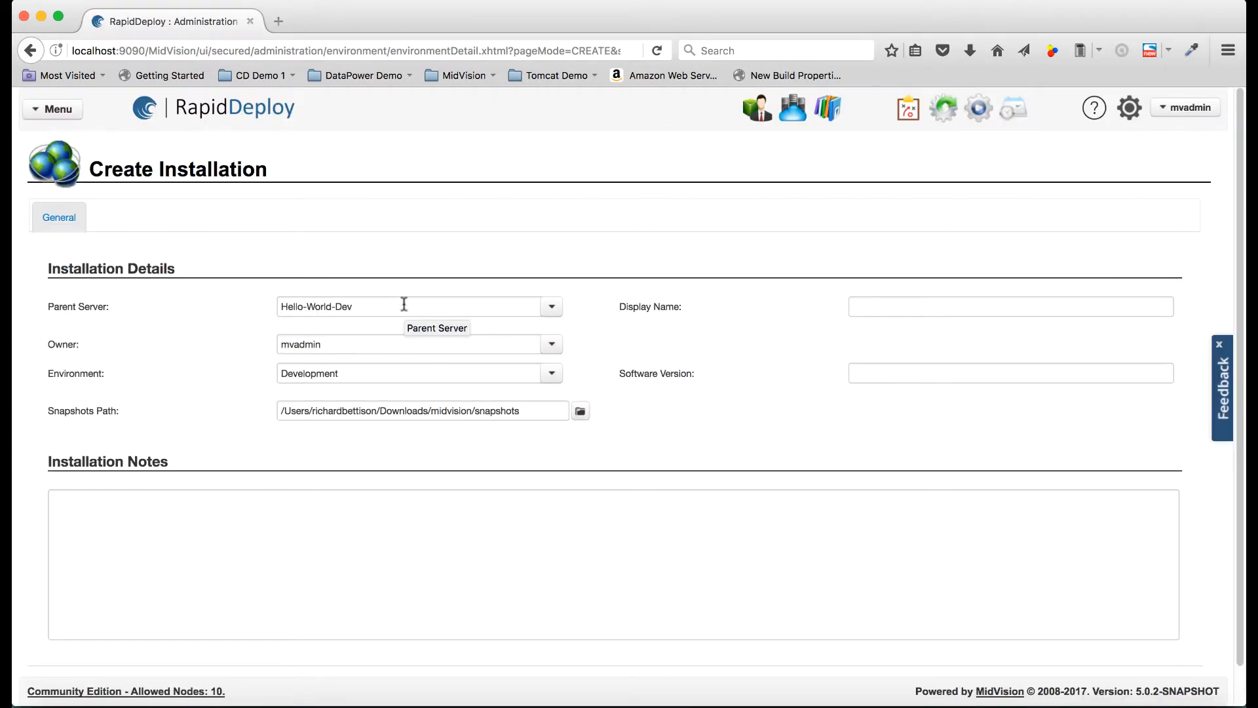
- Enter Hello-World-Jar as the display name and 'Hello World' as the installation notes
click(875, 308)
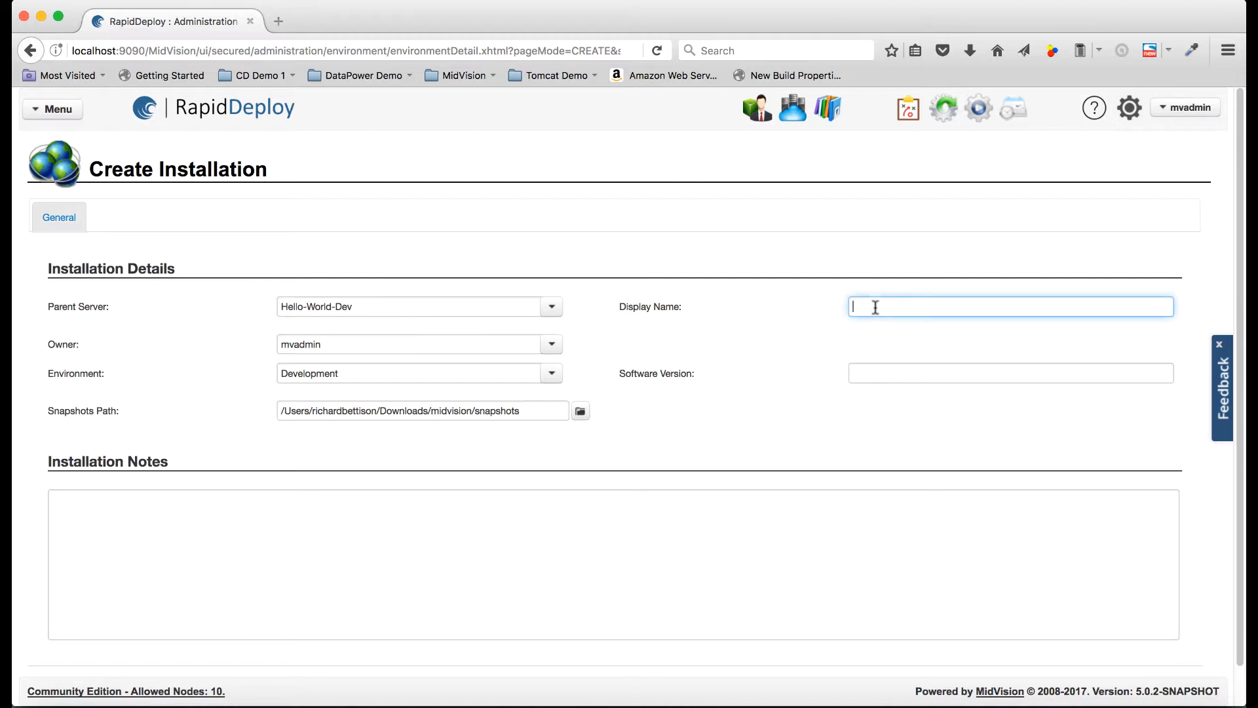
text(Hello-World-Jar)
click(100, 522)
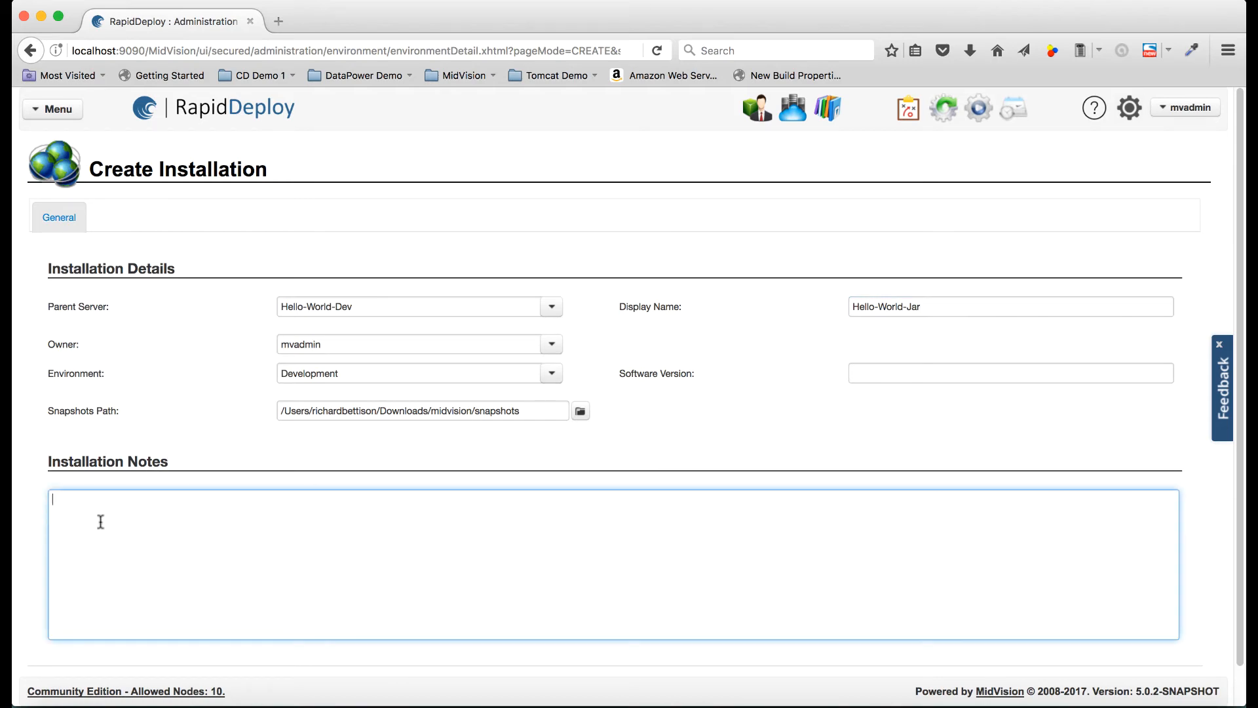
text(Hello World)
- Create the installation, confirm it, and return to the Infrastructure server list
scroll(629, 459, down, 2)
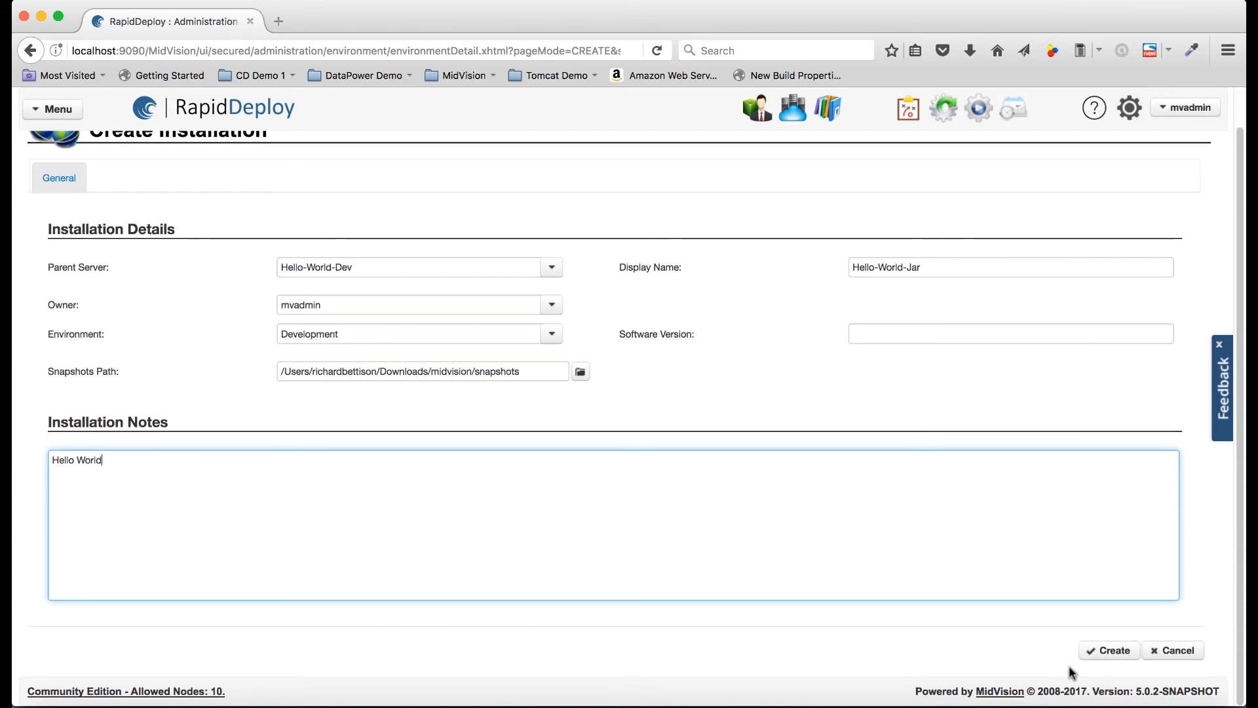
click(1097, 654)
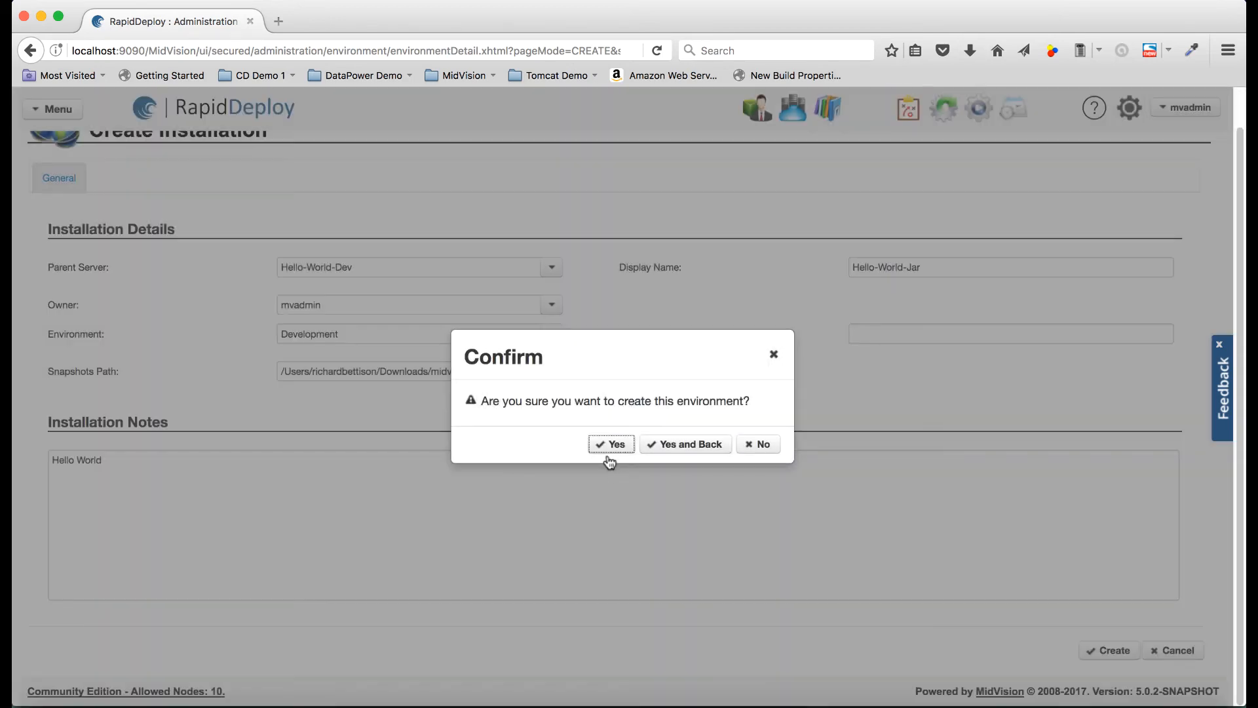
click(605, 442)
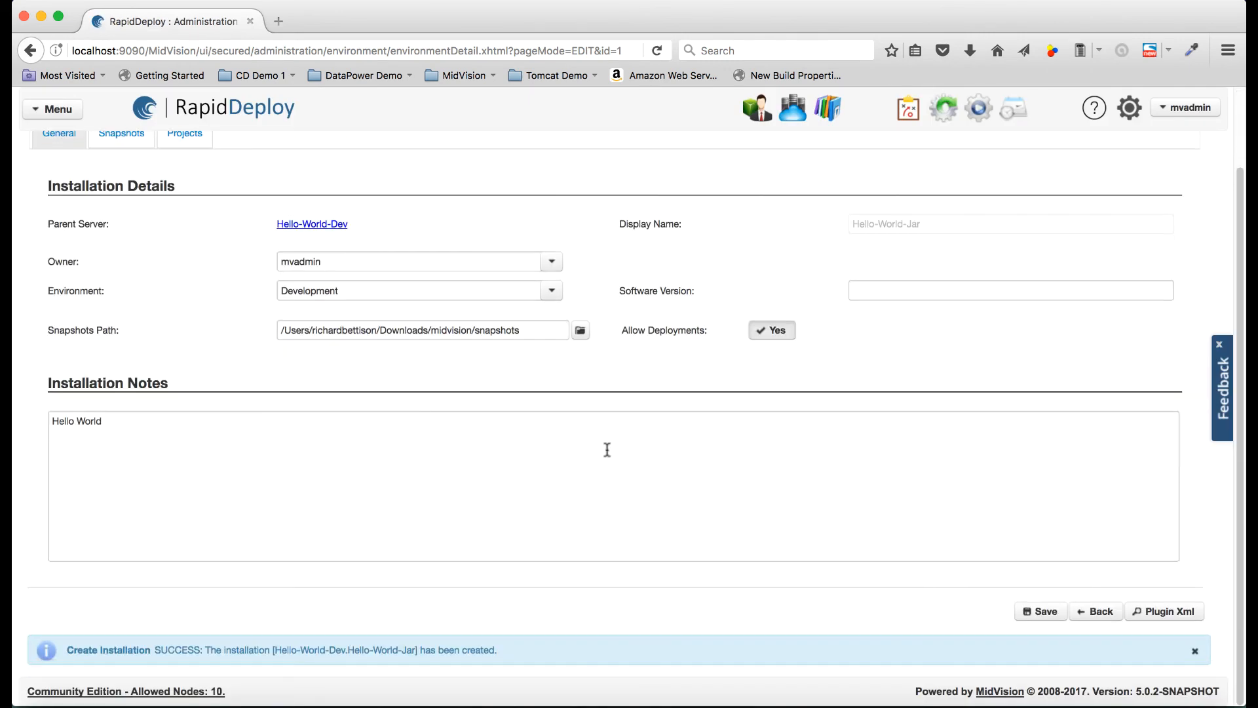
click(1097, 612)
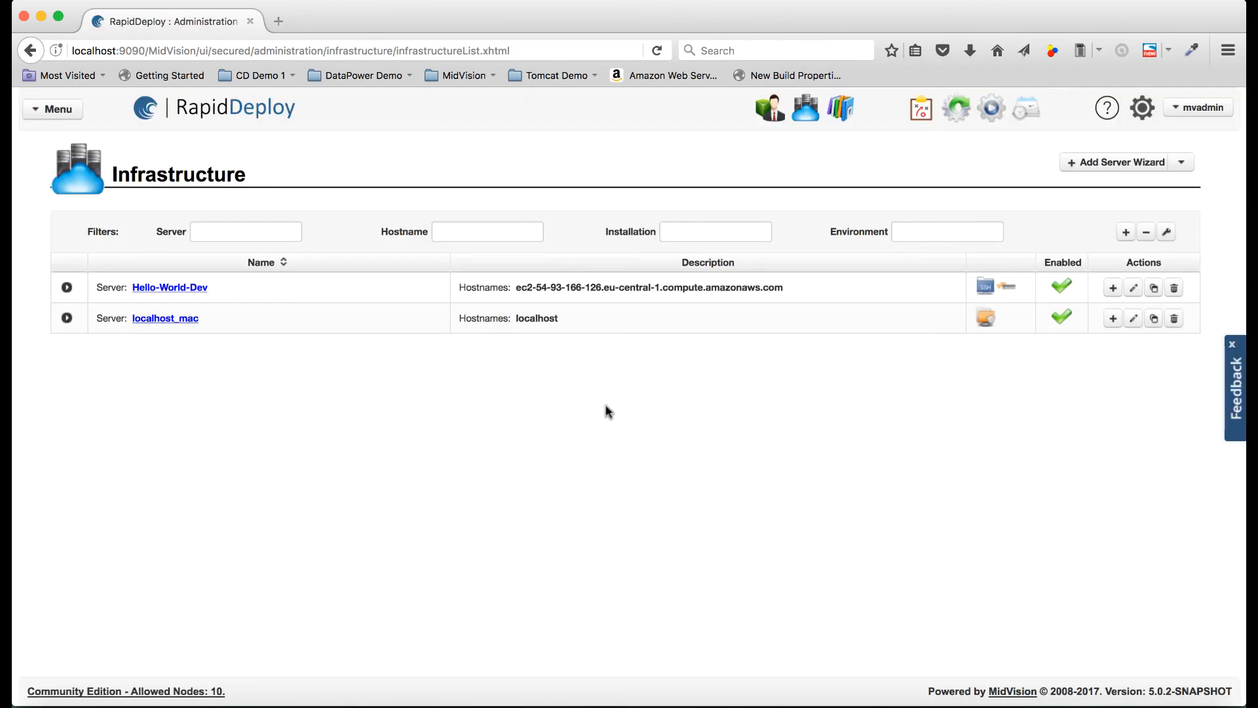